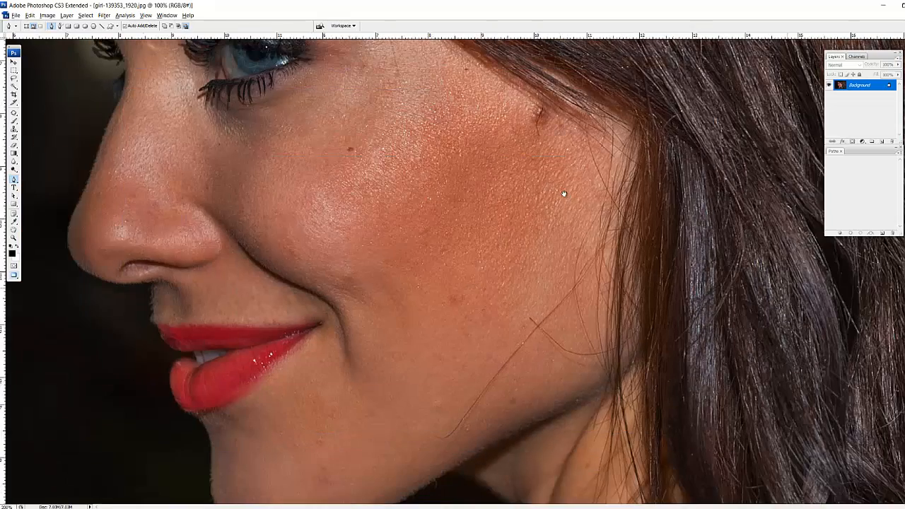
# - Switch the portrait to full screen mode with the menu bar shown
pyautogui.keyDown('alt'); pyautogui.click(384, 327); pyautogui.keyUp('alt')
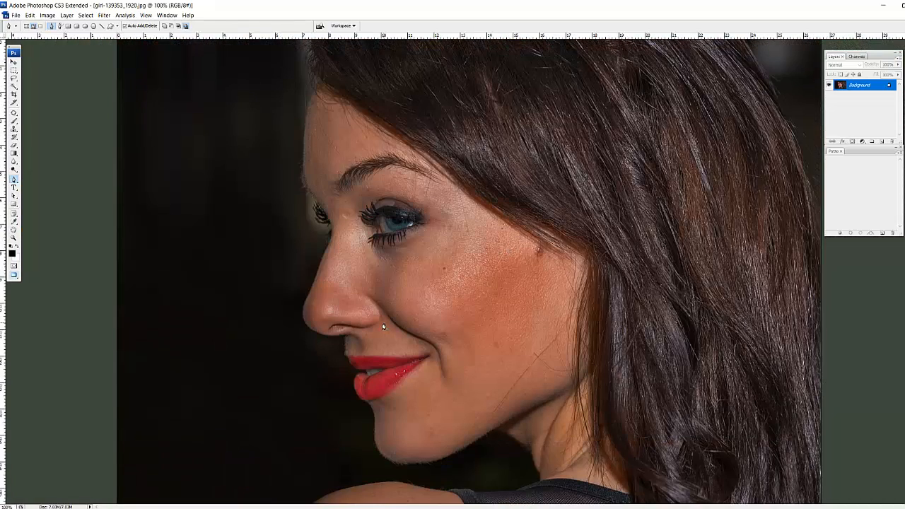
pyautogui.press('f')
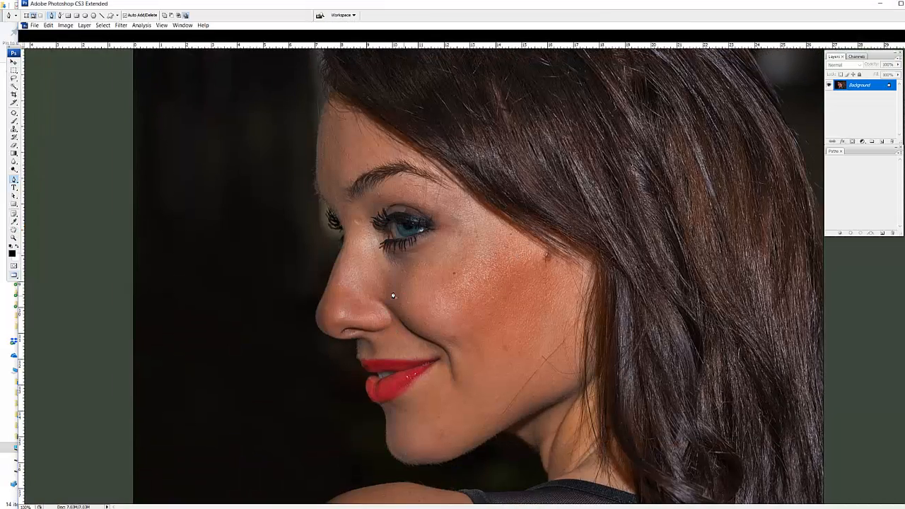
pyautogui.press('f')
pyautogui.moveTo(576, 212); pyautogui.dragTo(526, 280)
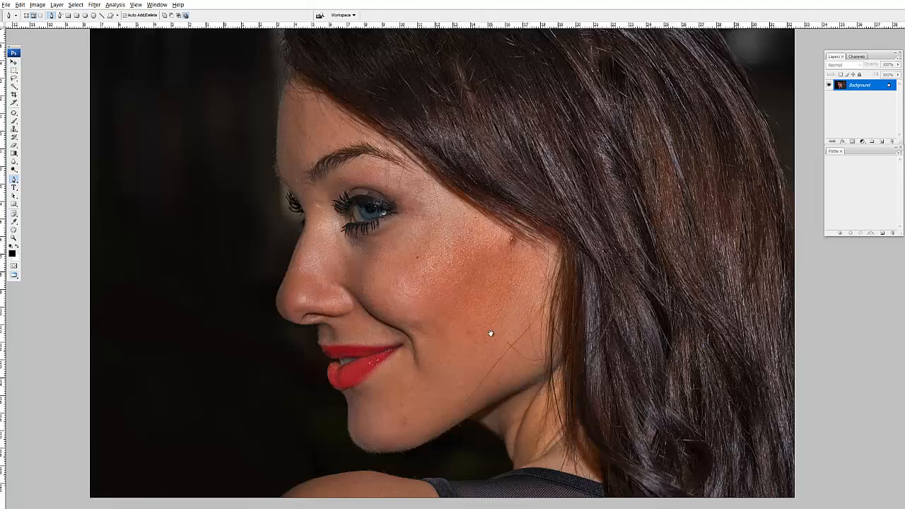
# - Examine the portrait's cheek, jaw, lips, eye area and chin edge up close for blemishes and stray hairs
pyautogui.scroll(-1, 490, 338)
pyautogui.scroll(1, 495, 335)
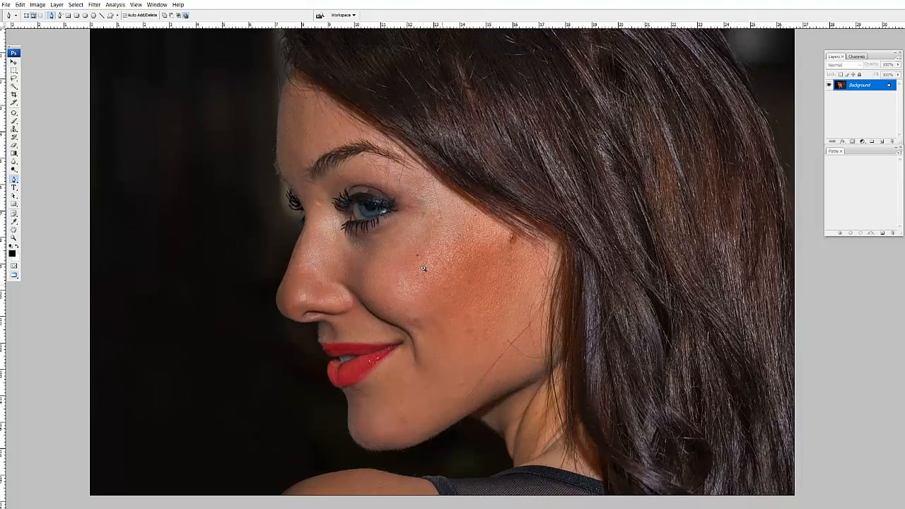
pyautogui.scroll(3, 479, 297)
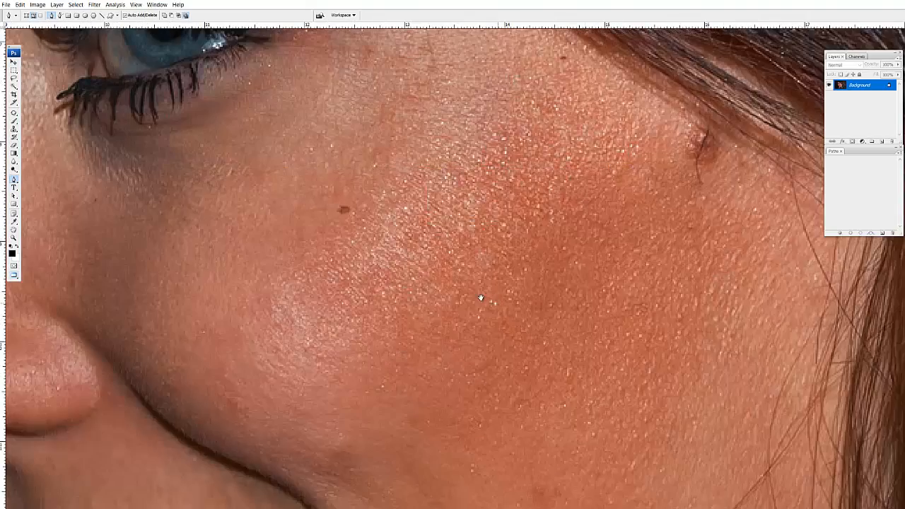
pyautogui.scroll(-3, 550, 282)
pyautogui.moveTo(527, 344); pyautogui.dragTo(496, 210)
pyautogui.moveTo(502, 352); pyautogui.dragTo(485, 250)
pyautogui.moveTo(546, 261); pyautogui.dragTo(528, 270)
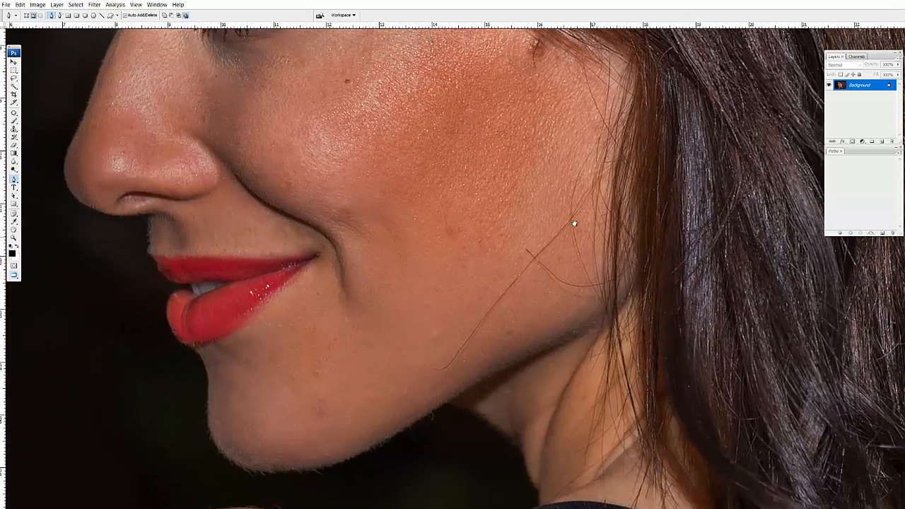
pyautogui.moveTo(378, 200); pyautogui.dragTo(508, 501)
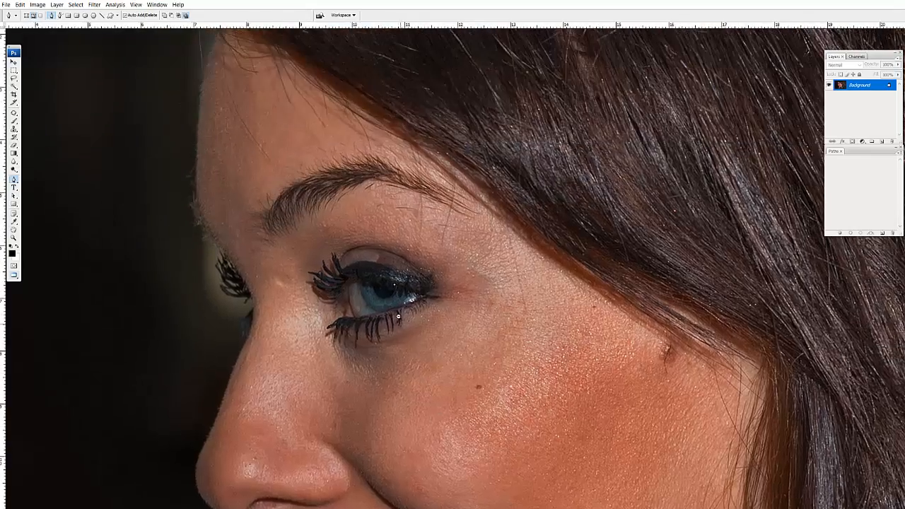
pyautogui.scroll(-2, 415, 328)
pyautogui.moveTo(532, 363); pyautogui.dragTo(485, 269)
pyautogui.scroll(5, 488, 283)
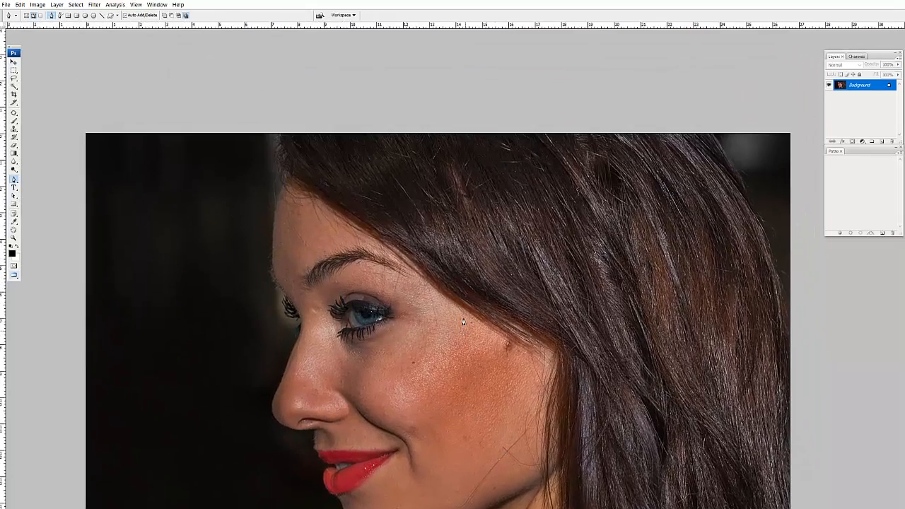
pyautogui.scroll(-2, 456, 311)
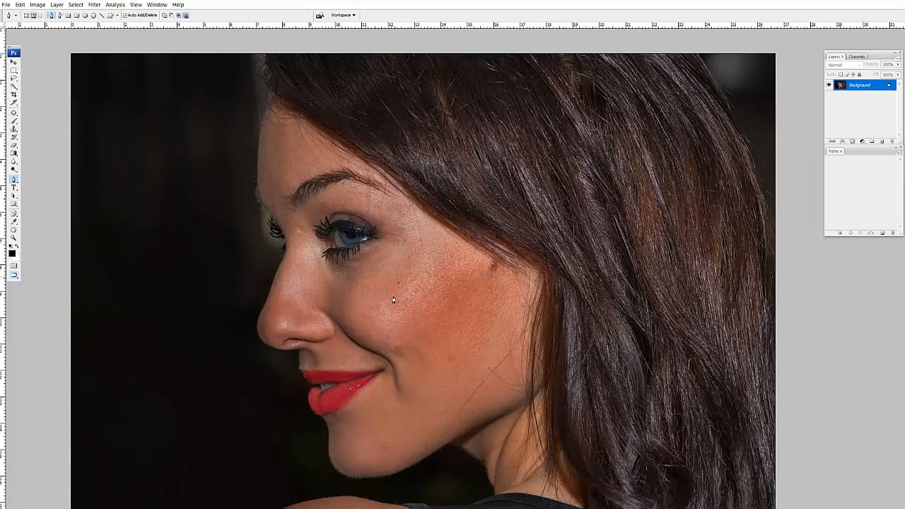
pyautogui.scroll(-2, 390, 259)
pyautogui.scroll(3, 331, 333)
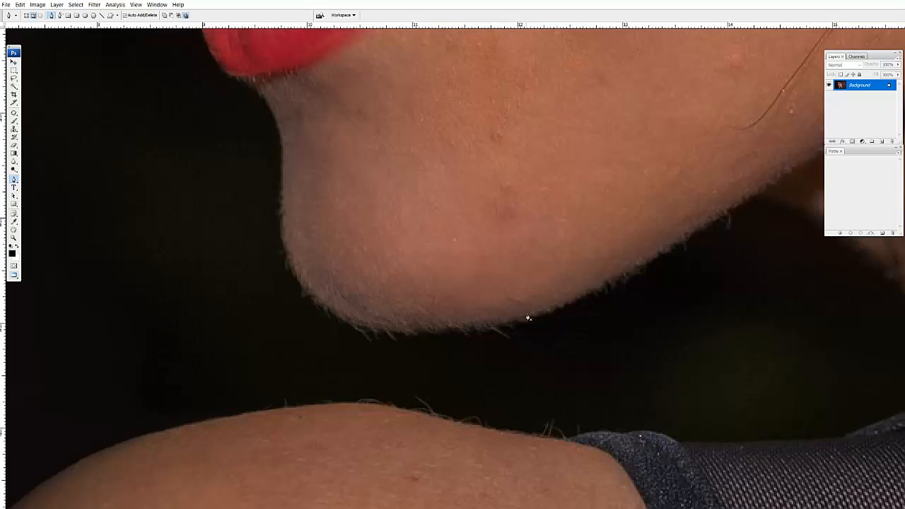
pyautogui.moveTo(684, 205); pyautogui.dragTo(533, 258)
pyautogui.scroll(-4, 533, 258)
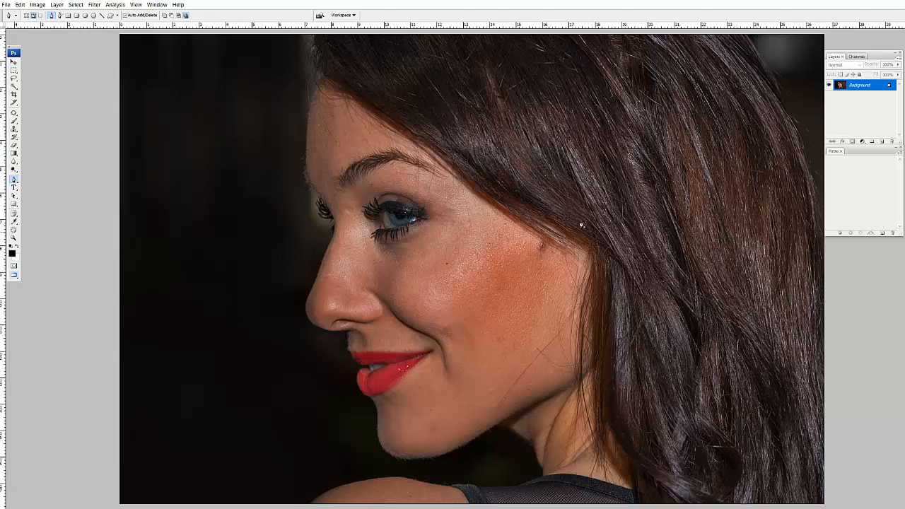
pyautogui.moveTo(617, 220); pyautogui.dragTo(566, 255)
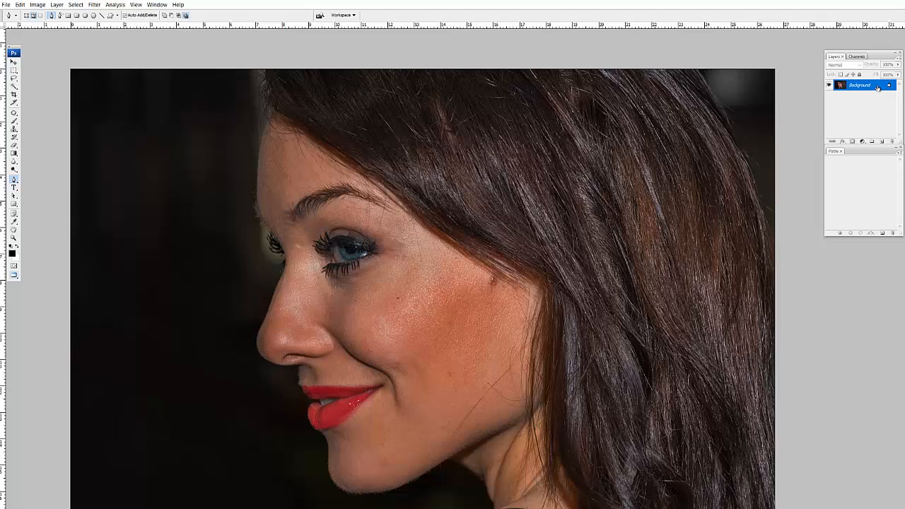
# - Duplicate the Background layer and inspect the skin between the chin and the eye
pyautogui.moveTo(878, 86); pyautogui.dragTo(882, 142)
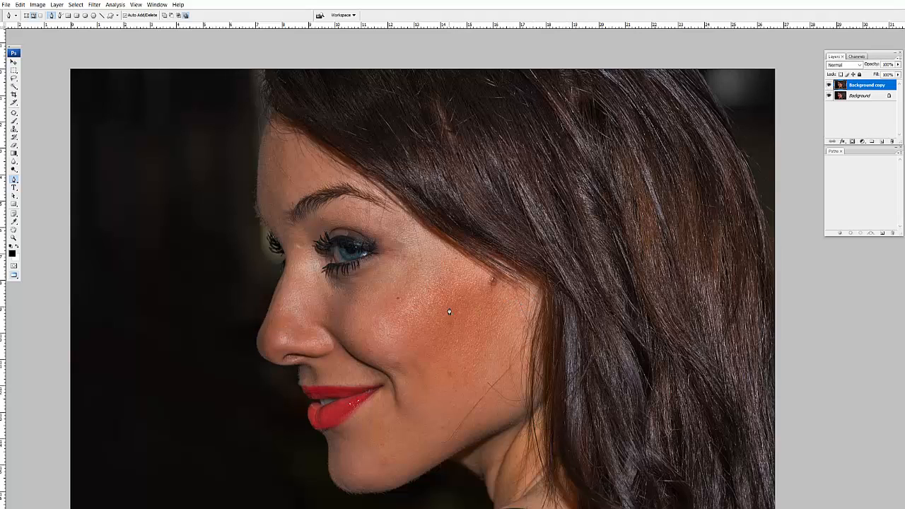
pyautogui.scroll(-4, 458, 324)
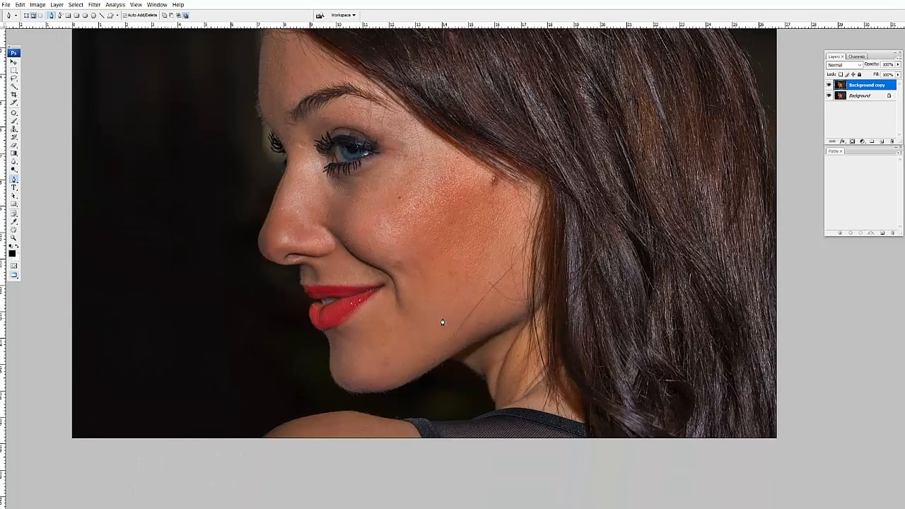
pyautogui.moveTo(221, 128); pyautogui.dragTo(665, 386)
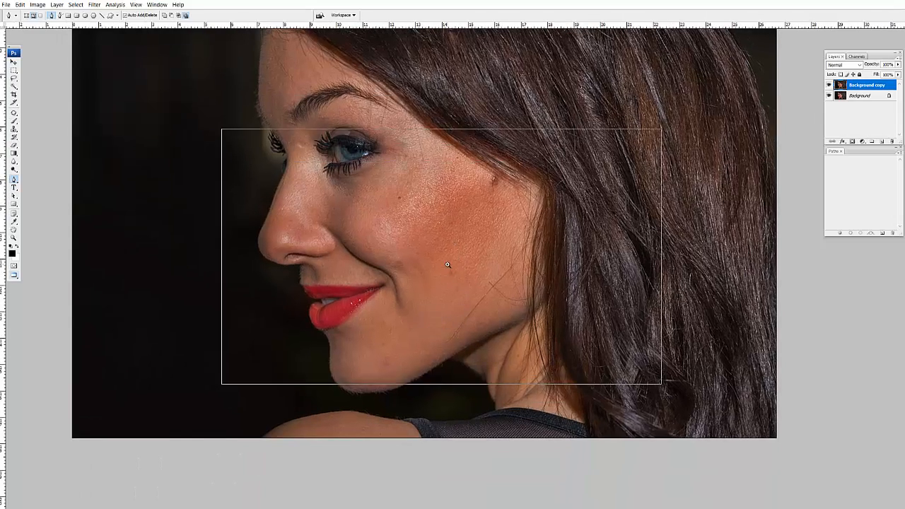
pyautogui.moveTo(425, 354); pyautogui.dragTo(433, 265)
pyautogui.moveTo(470, 343); pyautogui.dragTo(454, 258)
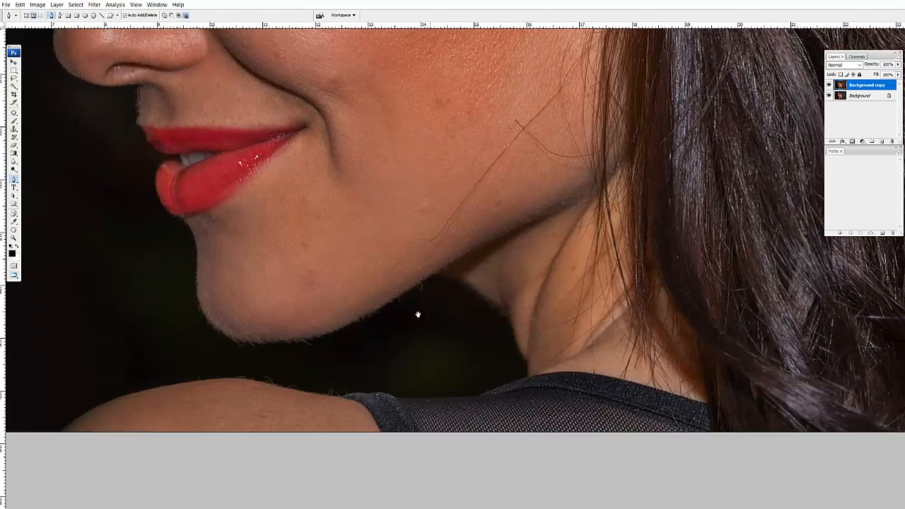
pyautogui.moveTo(397, 228); pyautogui.dragTo(447, 380)
pyautogui.moveTo(411, 217); pyautogui.dragTo(422, 349)
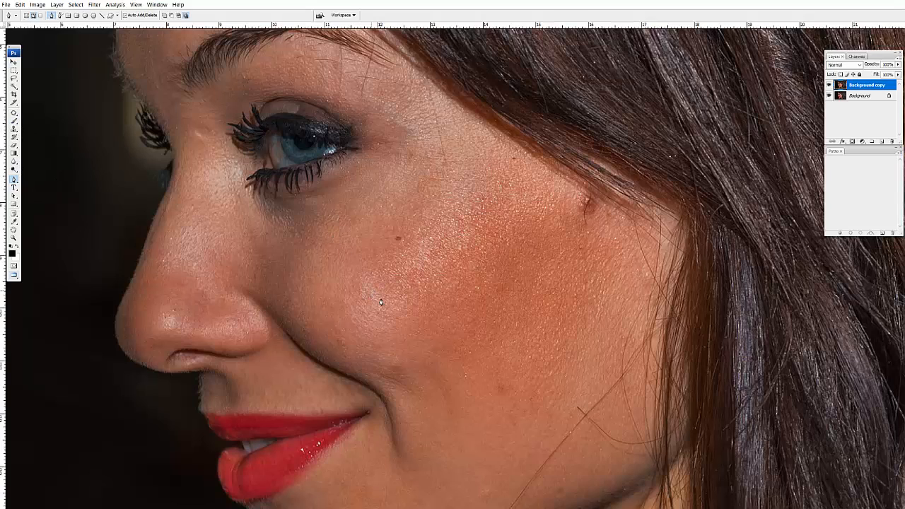
# - Activate the Clone Stamp tool and set its brush hardness to 100%
pyautogui.press('s')
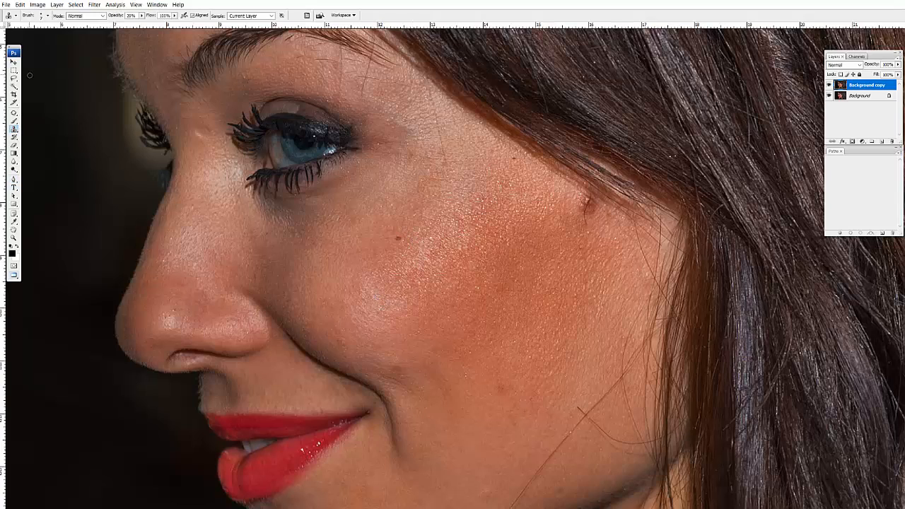
pyautogui.click(21, 130)
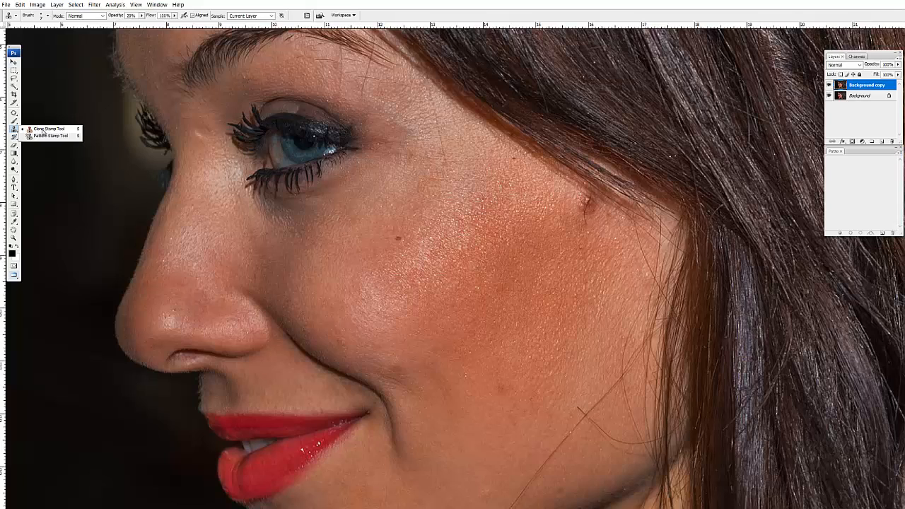
pyautogui.click(41, 129)
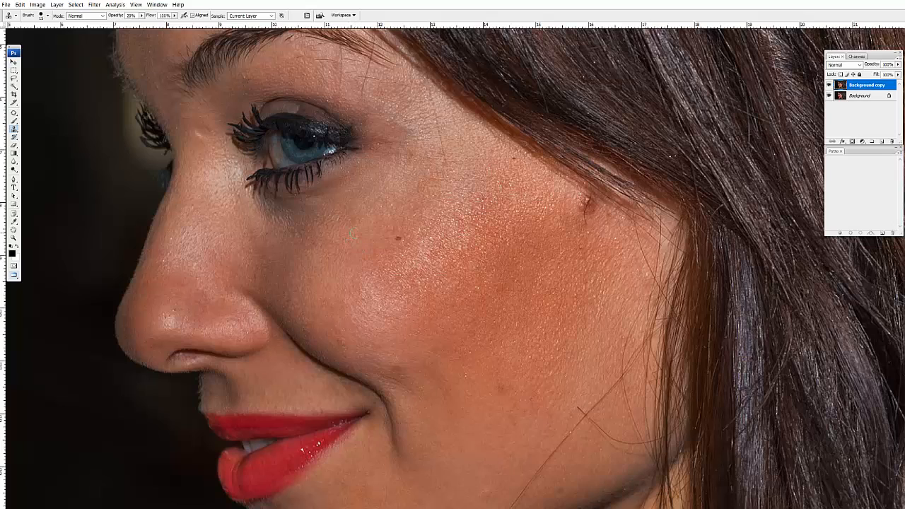
pyautogui.rightClick(355, 234)
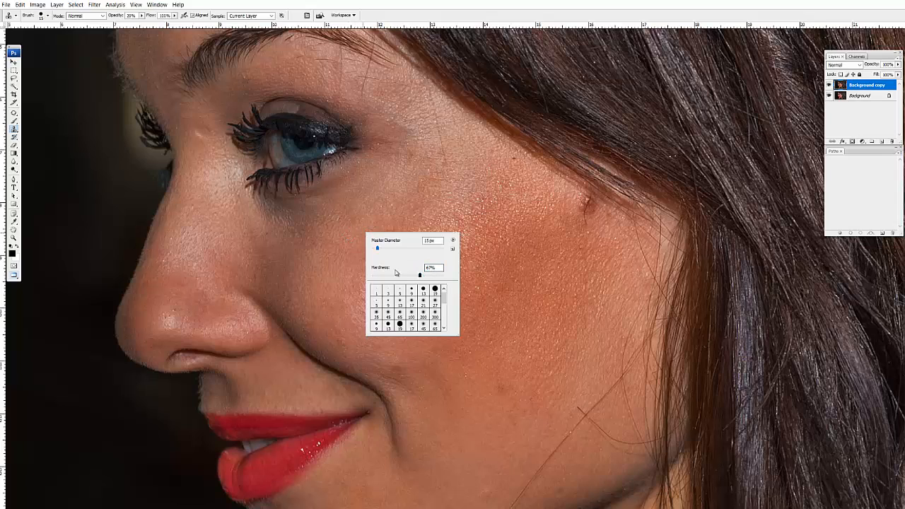
pyautogui.moveTo(420, 275); pyautogui.dragTo(491, 279)
pyautogui.press('Return')
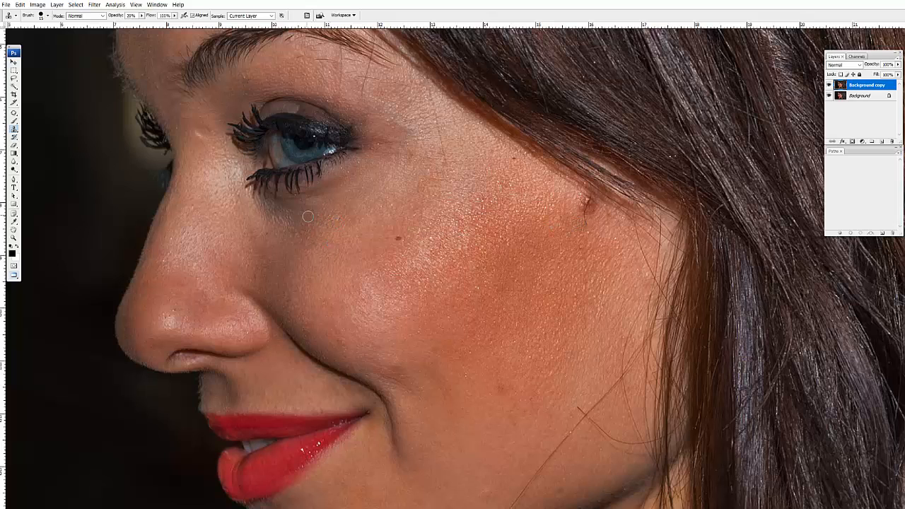
pyautogui.scroll(1, 316, 220)
pyautogui.press('1')
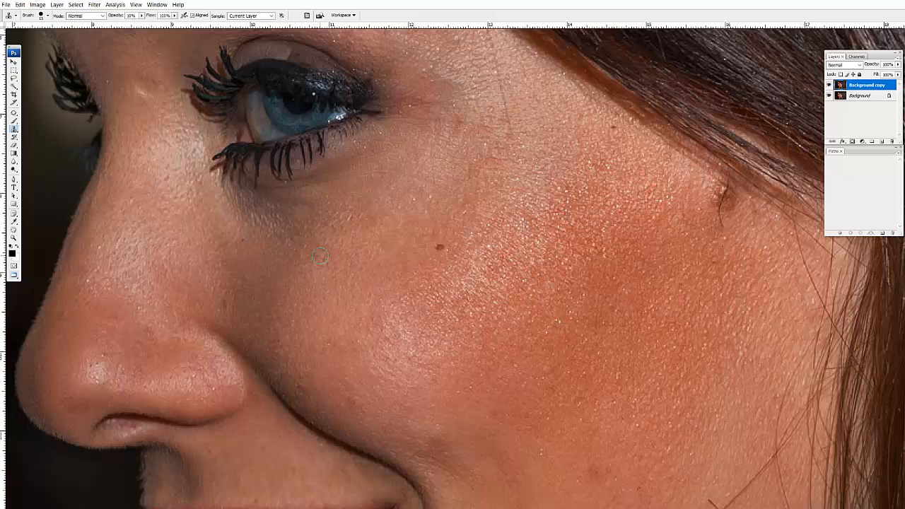
pyautogui.click(273, 221)
pyautogui.hotkey('ctrl', 'z')
pyautogui.hotkey('ctrl', 'e')
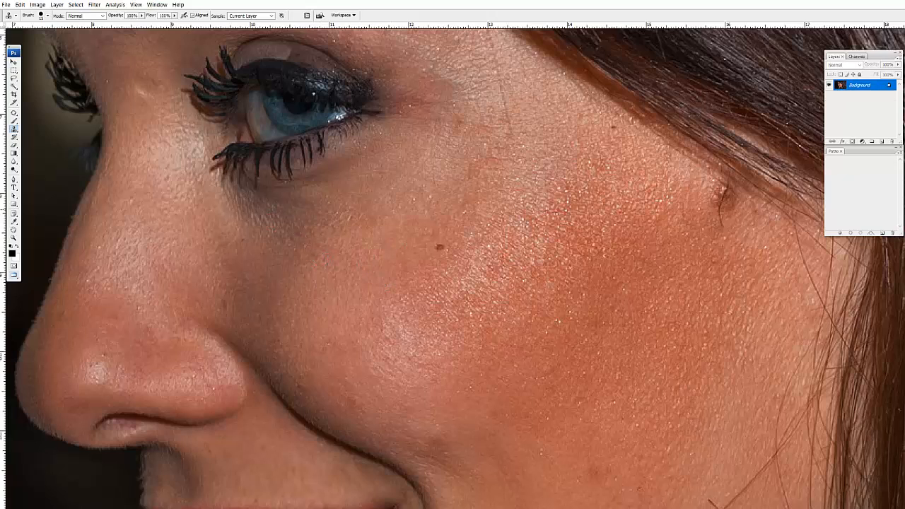
pyautogui.hotkey('ctrl', 'shift', 'z')
pyautogui.hotkey('ctrl', 'shift', 'z')
pyautogui.hotkey('ctrl', 'alt', 'z')
# - Soften the Clone Stamp brush by lowering its hardness
pyautogui.rightClick(437, 244)
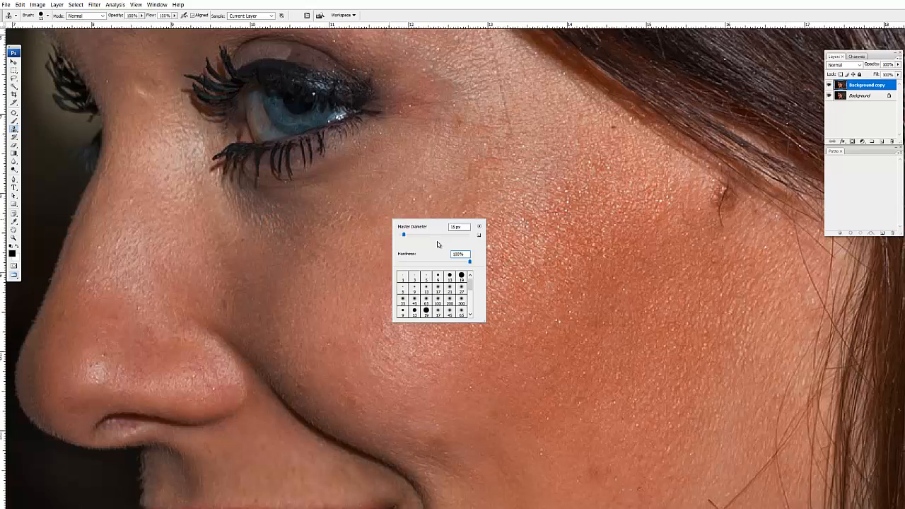
pyautogui.click(417, 262)
pyautogui.moveTo(417, 263); pyautogui.dragTo(421, 264)
pyautogui.moveTo(316, 130); pyautogui.dragTo(304, 202)
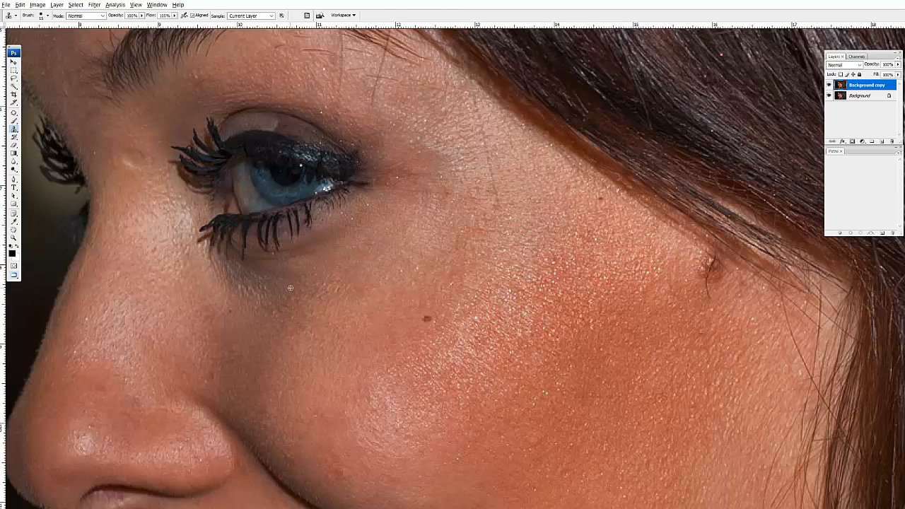
# - Set the Clone Stamp opacity to 32% and sample clean skin just below the eye
pyautogui.click(165, 284)
pyautogui.click(166, 284)
pyautogui.click(142, 19)
pyautogui.moveTo(139, 24); pyautogui.dragTo(115, 32)
pyautogui.keyDown('alt'); pyautogui.click(291, 277); pyautogui.keyUp('alt')
# - Activate the Patch tool for retouching the skin around the jaw and chin
pyautogui.hotkey('ctrl', '0')
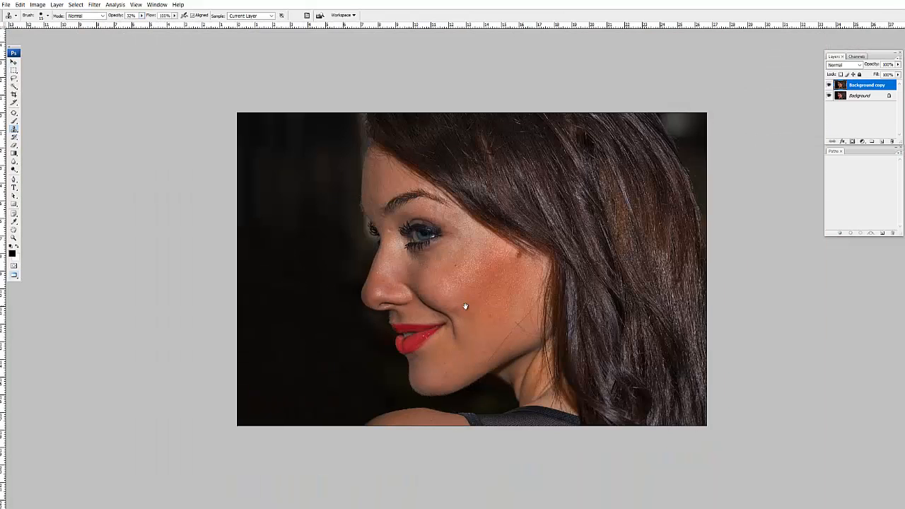
pyautogui.scroll(5, 446, 324)
pyautogui.moveTo(448, 253); pyautogui.dragTo(294, 69)
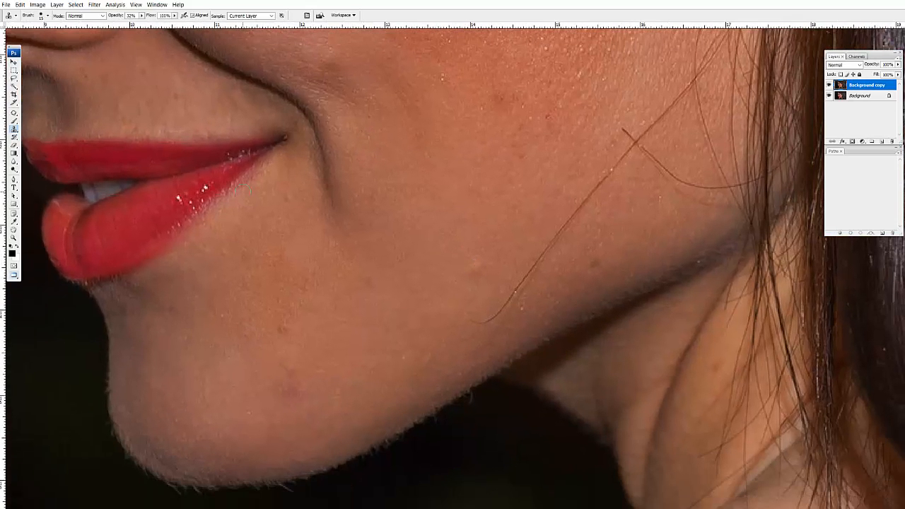
pyautogui.press('j')
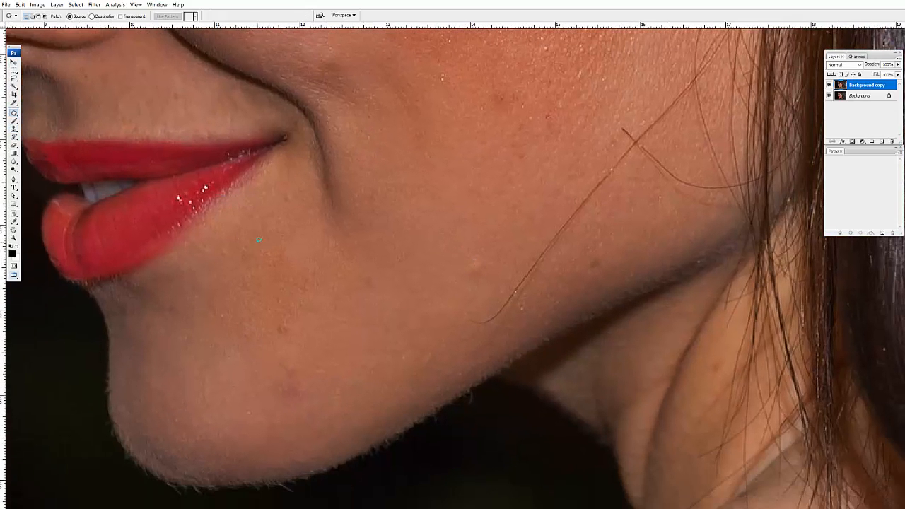
pyautogui.click(14, 116)
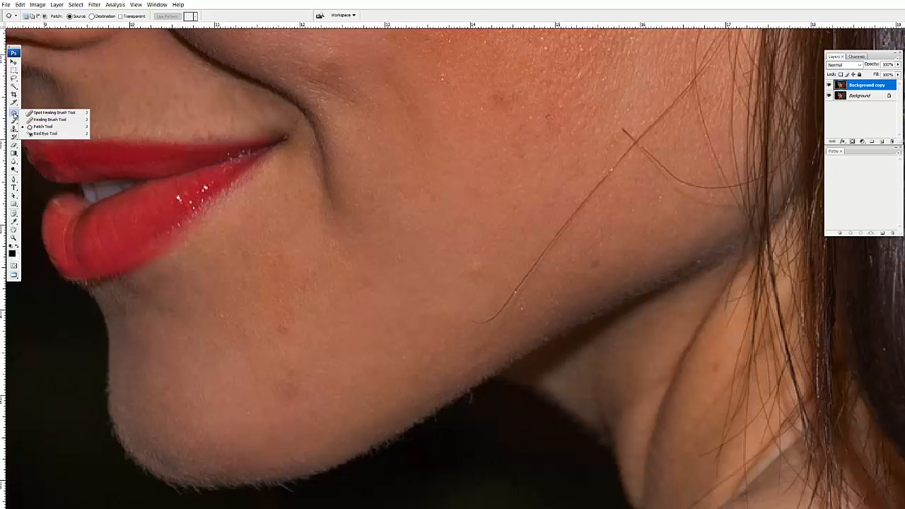
pyautogui.click(49, 128)
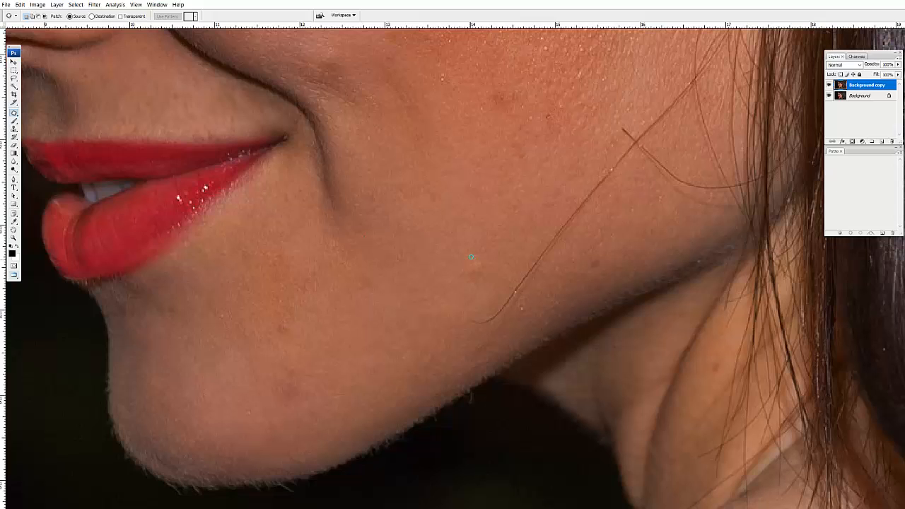
pyautogui.moveTo(503, 130); pyautogui.dragTo(481, 251)
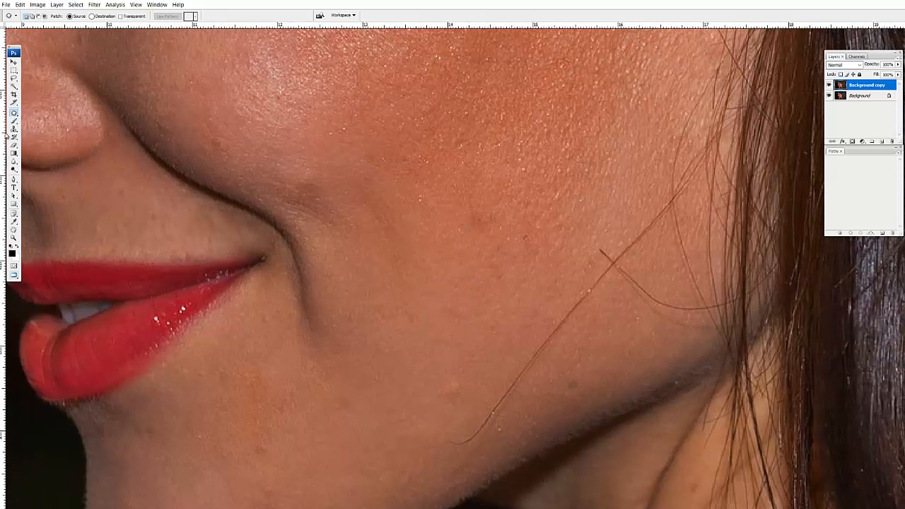
pyautogui.click(14, 114)
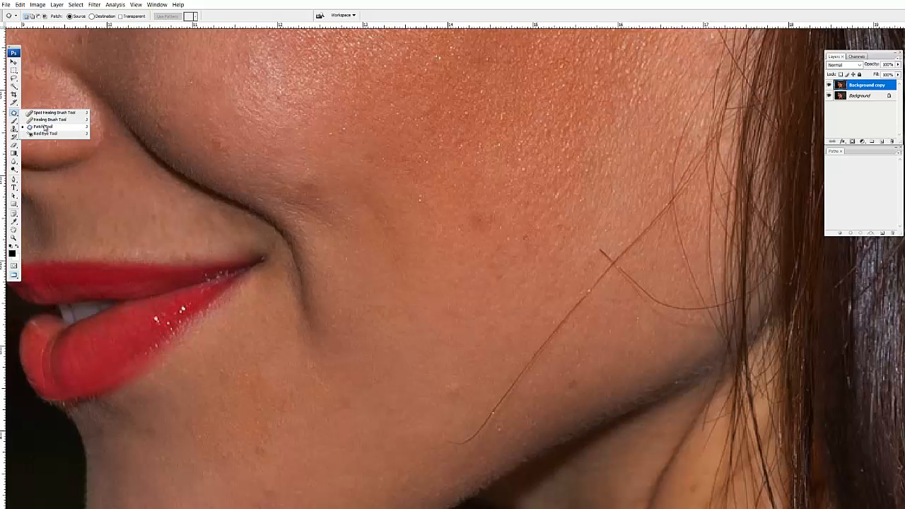
pyautogui.click(43, 126)
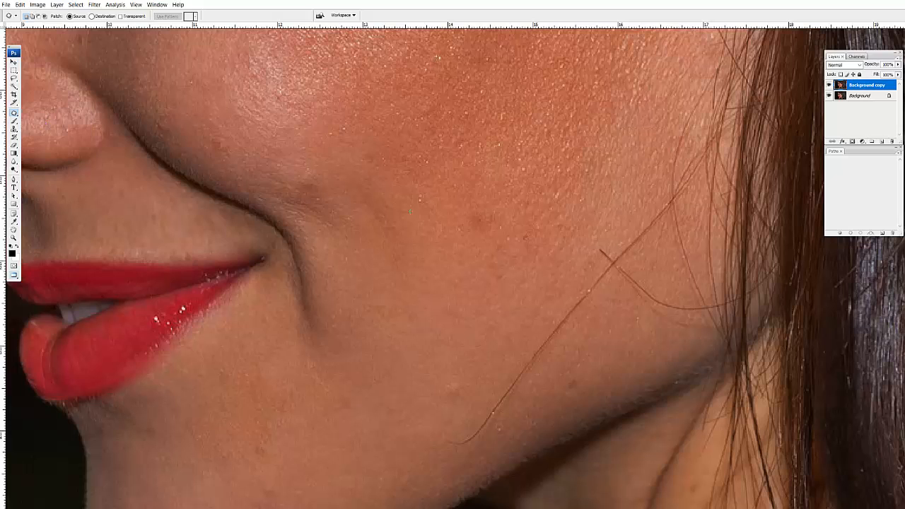
pyautogui.moveTo(405, 405); pyautogui.dragTo(507, 175)
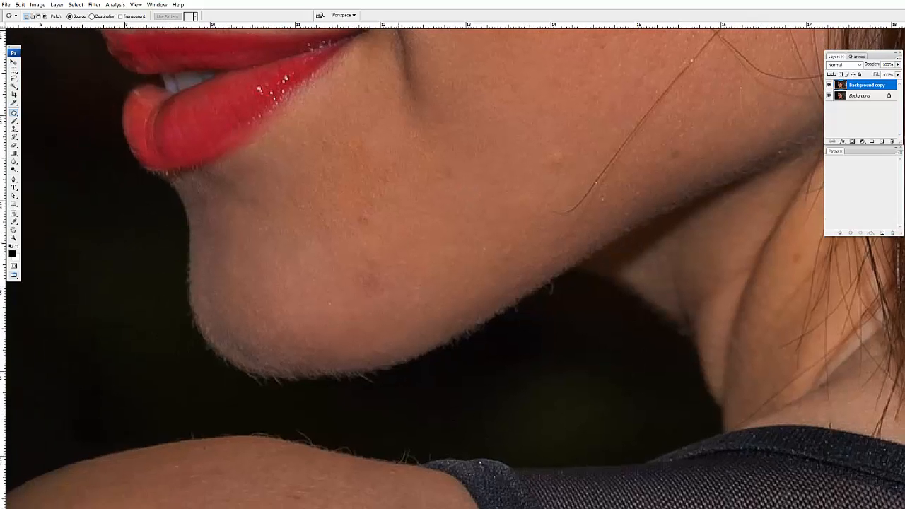
# - Patch the reddish spots on the chin and the small blemishes beneath the mouth corner with clean neighbouring skin
pyautogui.moveTo(395, 282)
pyautogui.mouseDown()
pyautogui.moveTo(386, 252)
pyautogui.moveTo(401, 263)
pyautogui.moveTo(418, 249)
pyautogui.mouseUp()
pyautogui.hotkey('ctrl', 'd')
pyautogui.moveTo(386, 210)
pyautogui.mouseDown()
pyautogui.moveTo(372, 201)
pyautogui.moveTo(433, 196)
pyautogui.mouseUp()
pyautogui.hotkey('ctrl', 'd')
pyautogui.moveTo(396, 154)
pyautogui.mouseDown()
pyautogui.moveTo(391, 190)
pyautogui.moveTo(414, 162)
pyautogui.mouseUp()
pyautogui.hotkey('ctrl', 'd')
# - Patch the small bump on the lower cheek and the mark just below the lower lip
pyautogui.moveTo(546, 144); pyautogui.dragTo(566, 158)
pyautogui.hotkey('ctrl', 'd')
pyautogui.moveTo(202, 184)
pyautogui.mouseDown()
pyautogui.moveTo(193, 189)
pyautogui.moveTo(206, 204)
pyautogui.mouseUp()
pyautogui.hotkey('ctrl', 'd')
pyautogui.moveTo(388, 71)
pyautogui.mouseDown()
pyautogui.moveTo(369, 91)
pyautogui.moveTo(344, 82)
pyautogui.moveTo(388, 110)
pyautogui.mouseUp()
# - Patch the small spots on the lower cheek just above the jawline
pyautogui.moveTo(604, 126); pyautogui.dragTo(481, 196)
pyautogui.moveTo(447, 225)
pyautogui.mouseDown()
pyautogui.moveTo(423, 227)
pyautogui.moveTo(439, 227)
pyautogui.mouseUp()
pyautogui.moveTo(440, 230); pyautogui.dragTo(448, 196)
pyautogui.moveTo(553, 213)
pyautogui.mouseDown()
pyautogui.moveTo(546, 232)
pyautogui.moveTo(558, 211)
pyautogui.moveTo(566, 216)
pyautogui.mouseUp()
pyautogui.hotkey('ctrl', 'd')
# - Patch out the long diagonal stray hair running across the lower cheek towards the jaw, including the mark left at its lower end
pyautogui.moveTo(485, 261); pyautogui.dragTo(479, 273)
pyautogui.moveTo(437, 272); pyautogui.dragTo(423, 288)
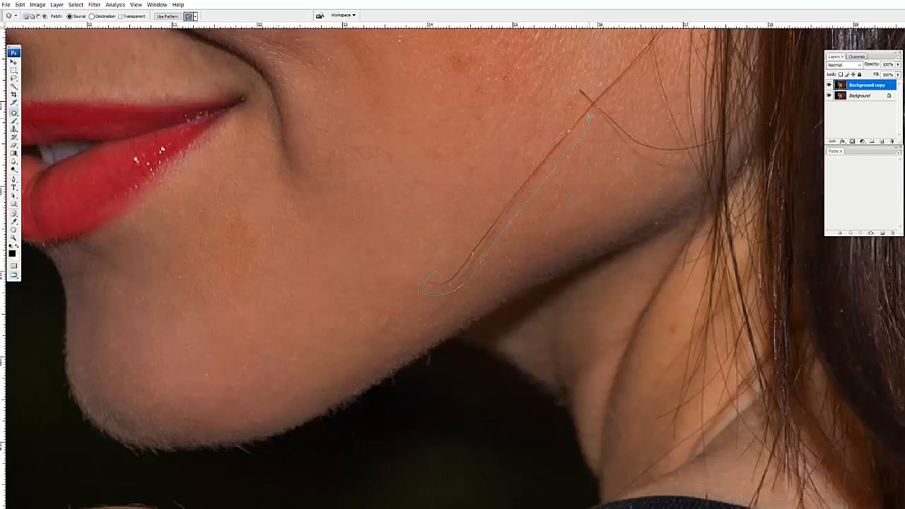
pyautogui.moveTo(591, 116); pyautogui.dragTo(578, 108)
pyautogui.moveTo(620, 102); pyautogui.dragTo(562, 216)
pyautogui.keyDown('alt'); pyautogui.click(548, 259); pyautogui.keyUp('alt')
pyautogui.scroll(-1, 546, 259)
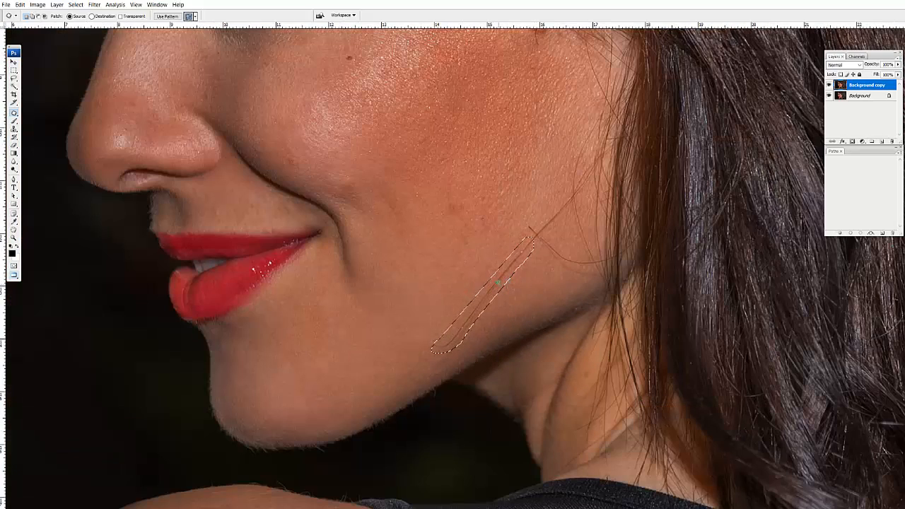
pyautogui.moveTo(505, 276); pyautogui.dragTo(491, 262)
pyautogui.hotkey('ctrl', 'd')
pyautogui.scroll(-2, 481, 303)
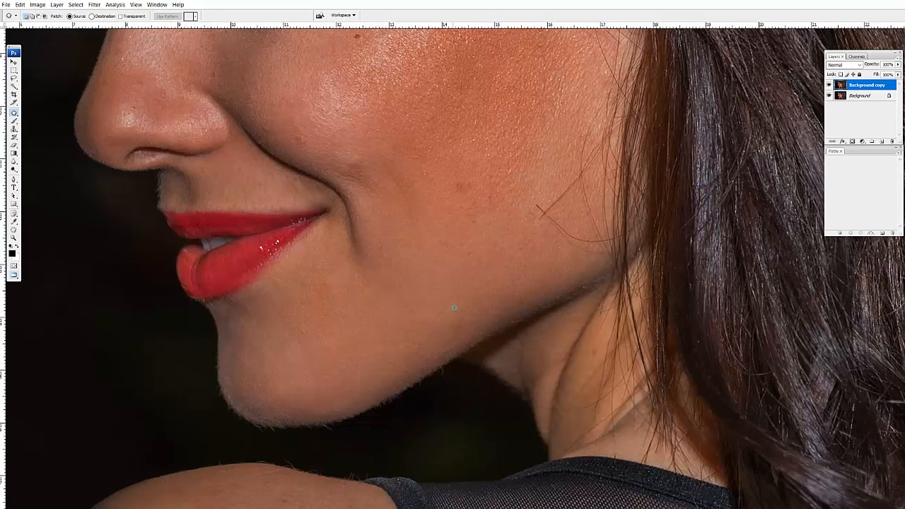
pyautogui.moveTo(447, 337)
pyautogui.mouseDown()
pyautogui.moveTo(451, 321)
pyautogui.moveTo(463, 322)
pyautogui.mouseUp()
pyautogui.hotkey('ctrl', 'd')
# - Patch out the upper stretch of the crossed stray hair on the cheek near the hairline
pyautogui.moveTo(546, 204); pyautogui.dragTo(471, 273)
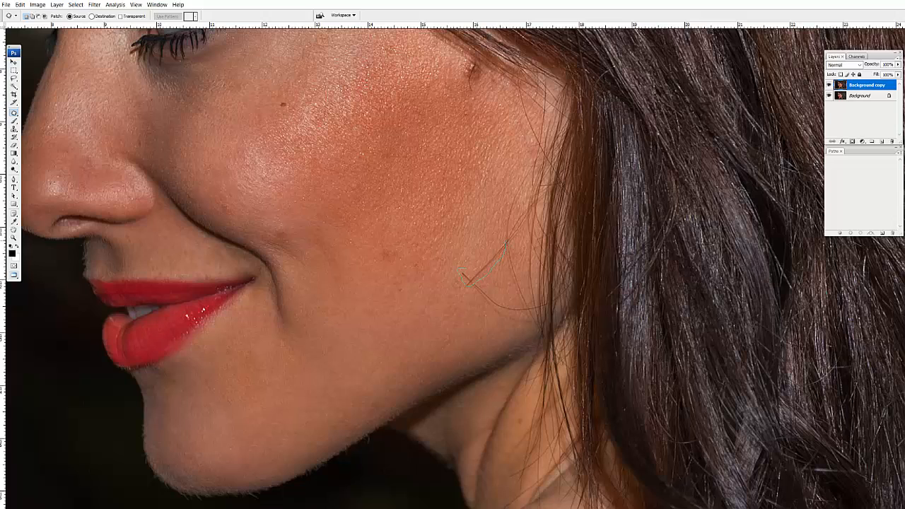
pyautogui.moveTo(507, 242); pyautogui.dragTo(462, 268)
pyautogui.moveTo(482, 255); pyautogui.dragTo(475, 231)
pyautogui.hotkey('ctrl', 'd')
# - Patch out the curved stray hair running from the cheek to the hair above the jawline
pyautogui.moveTo(526, 320); pyautogui.dragTo(524, 314)
pyautogui.scroll(1, 486, 310)
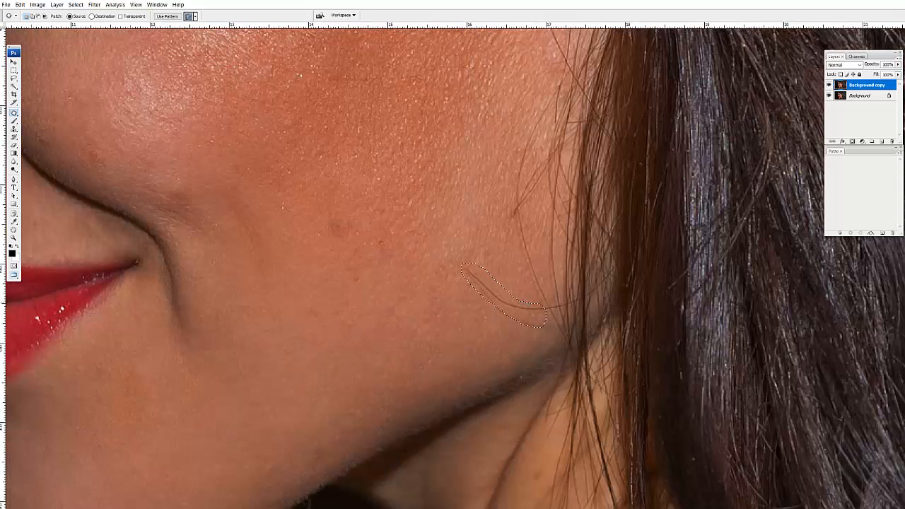
pyautogui.moveTo(495, 306)
pyautogui.mouseDown()
pyautogui.moveTo(477, 325)
pyautogui.moveTo(518, 315)
pyautogui.mouseUp()
pyautogui.hotkey('ctrl', 'd')
pyautogui.moveTo(505, 314); pyautogui.dragTo(492, 322)
pyautogui.hotkey('ctrl', 'd')
# - Patch the brownish spots in the middle of the cheek with clean skin beside them
pyautogui.moveTo(411, 196); pyautogui.dragTo(458, 266)
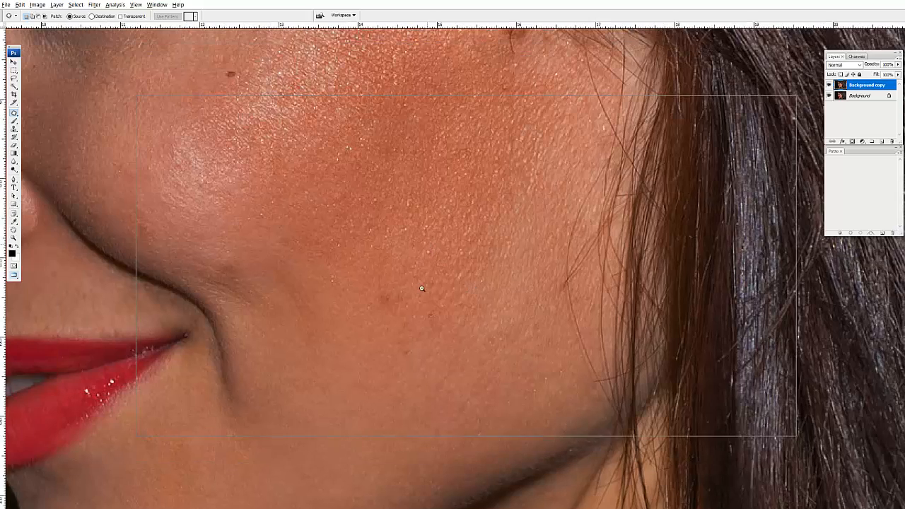
pyautogui.scroll(-1, 422, 287)
pyautogui.moveTo(403, 273); pyautogui.dragTo(406, 276)
pyautogui.moveTo(401, 280)
pyautogui.mouseDown()
pyautogui.moveTo(435, 287)
pyautogui.moveTo(427, 286)
pyautogui.moveTo(443, 302)
pyautogui.moveTo(450, 283)
pyautogui.moveTo(411, 289)
pyautogui.mouseUp()
pyautogui.moveTo(415, 302); pyautogui.dragTo(427, 293)
pyautogui.hotkey('ctrl', 'd')
pyautogui.moveTo(336, 234); pyautogui.dragTo(405, 235)
pyautogui.hotkey('ctrl', 'd')
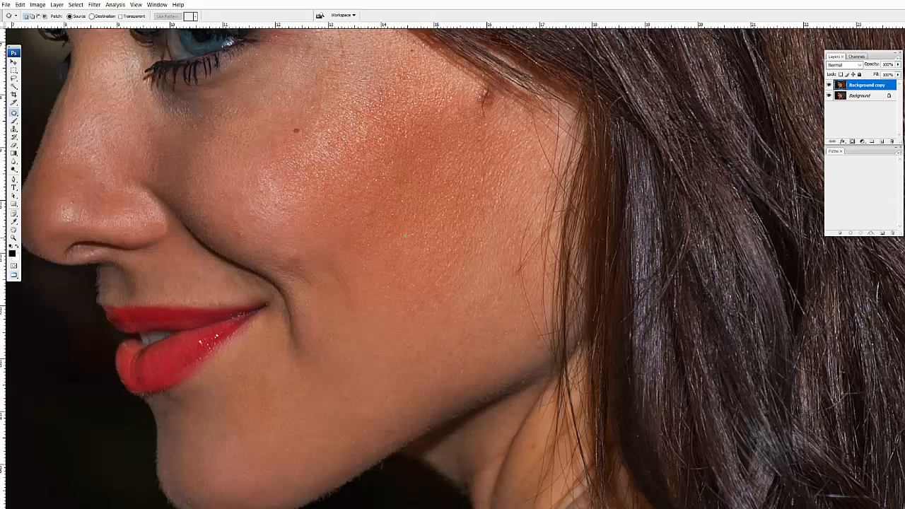
# - Patch out the small dark mole on the upper cheek below the eye
pyautogui.moveTo(301, 128); pyautogui.dragTo(300, 126)
pyautogui.hotkey('ctrl', 'd')
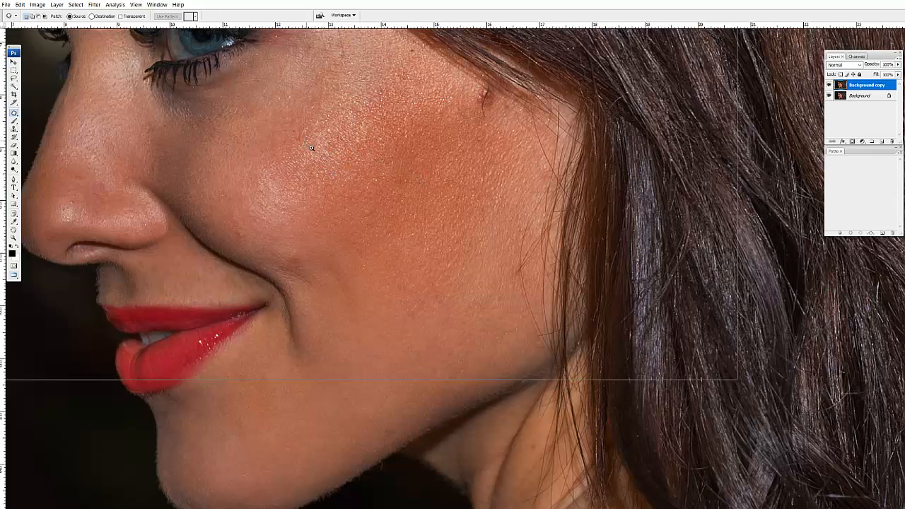
pyautogui.scroll(1, 310, 146)
pyautogui.moveTo(305, 140)
pyautogui.mouseDown()
pyautogui.moveTo(291, 126)
pyautogui.moveTo(299, 129)
pyautogui.mouseUp()
pyautogui.hotkey('ctrl', 'd')
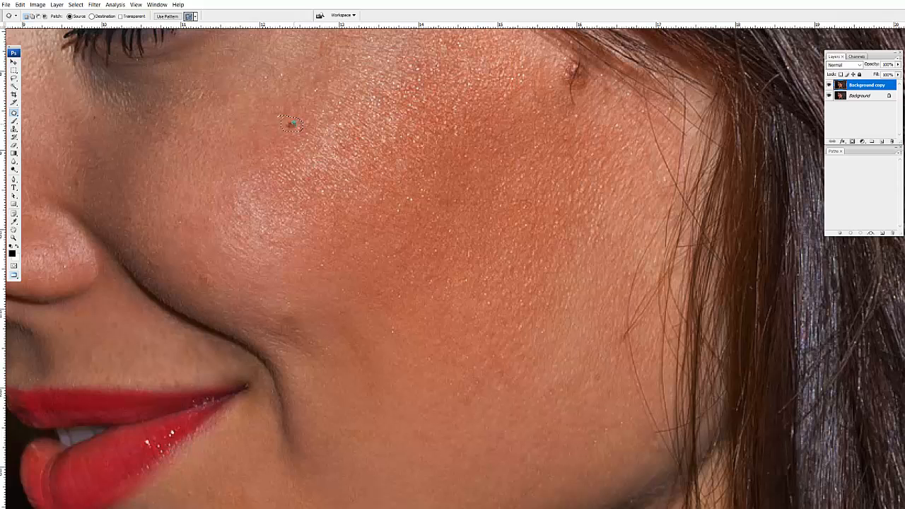
pyautogui.moveTo(291, 127); pyautogui.dragTo(301, 109)
pyautogui.hotkey('ctrl', 'd')
# - Try patching the dark mole beside the hairline with neighbouring skin, and undo the patches
pyautogui.moveTo(560, 119); pyautogui.dragTo(473, 184)
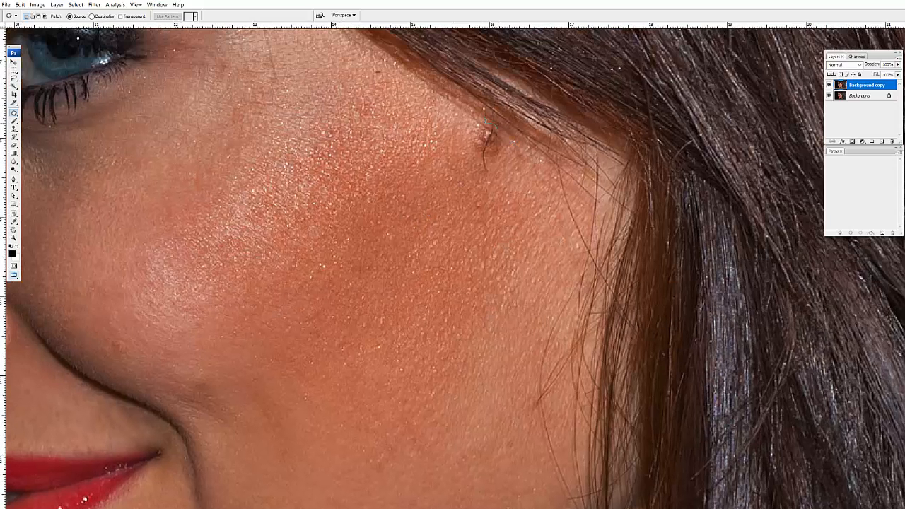
pyautogui.moveTo(503, 137)
pyautogui.mouseDown()
pyautogui.moveTo(496, 128)
pyautogui.moveTo(521, 164)
pyautogui.moveTo(493, 131)
pyautogui.moveTo(446, 126)
pyautogui.mouseUp()
pyautogui.hotkey('ctrl', 'd')
pyautogui.hotkey('ctrl', 'alt', 'z')
pyautogui.hotkey('ctrl', 'alt', 'z')
pyautogui.hotkey('ctrl', 'alt', 'z')
pyautogui.hotkey('ctrl', 'd')
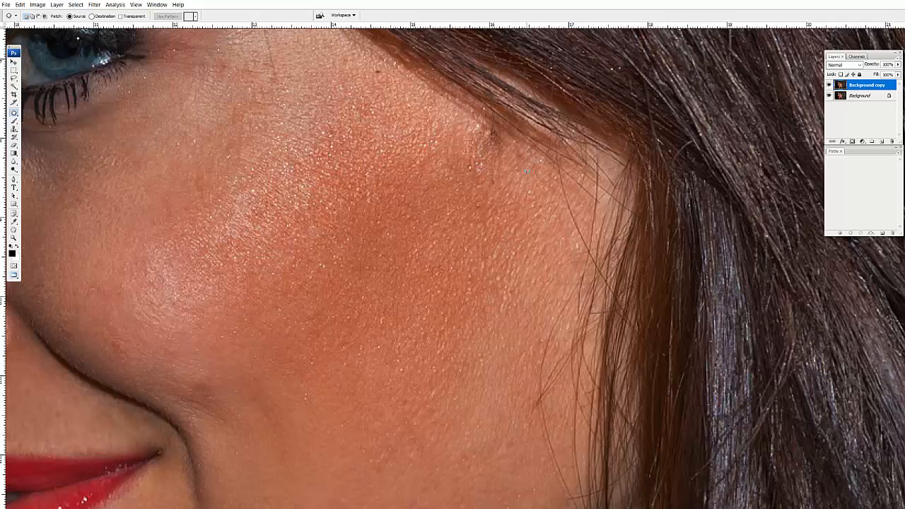
pyautogui.hotkey('ctrl', 'alt', 'z')
pyautogui.hotkey('ctrl', 'alt', 'z')
pyautogui.hotkey('ctrl', 'd')
# - Sample clean skin near the temple and paint over the dark mole beside the hairline with the Clone Stamp
pyautogui.press('s')
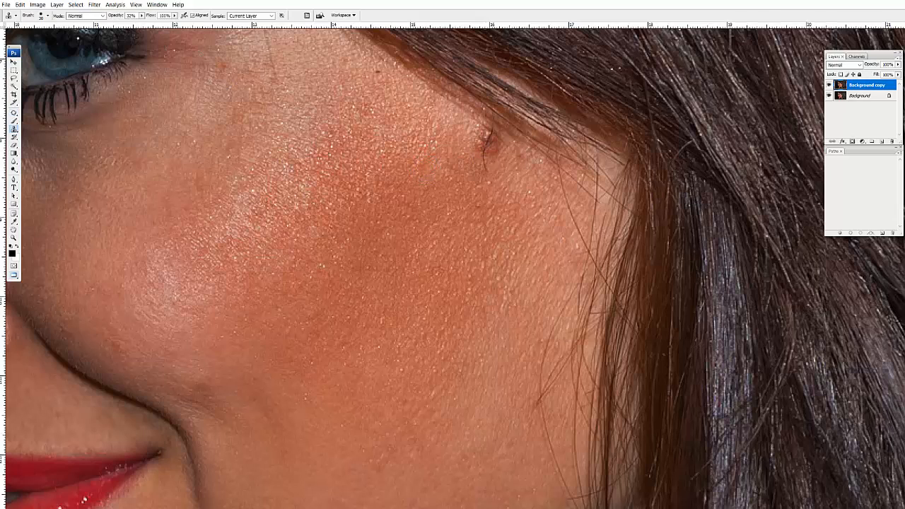
pyautogui.rightClick(334, 131)
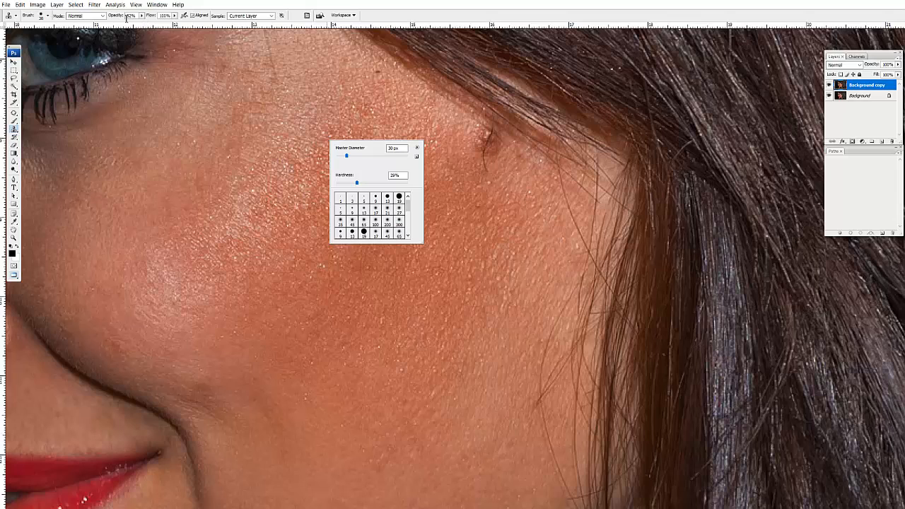
pyautogui.click(282, 148)
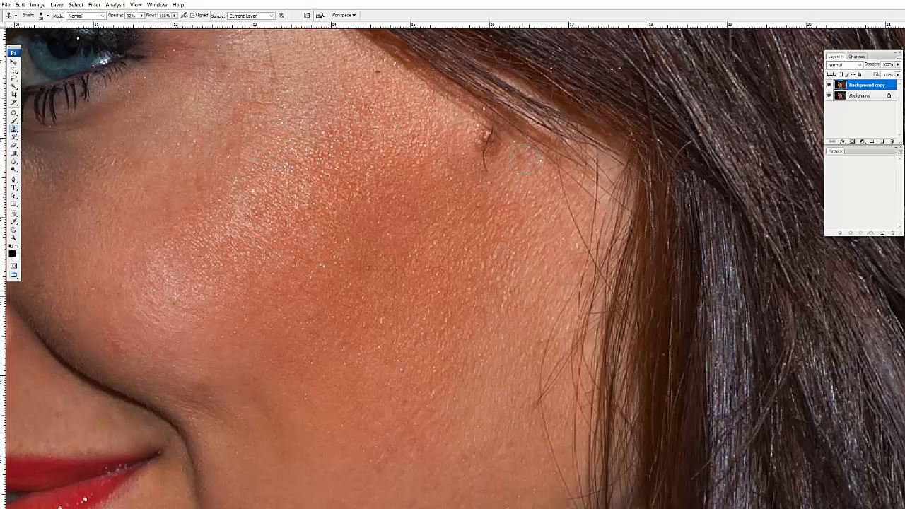
pyautogui.keyDown('alt'); pyautogui.click(443, 123); pyautogui.keyUp('alt')
pyautogui.moveTo(478, 137)
pyautogui.mouseDown()
pyautogui.moveTo(491, 165)
pyautogui.moveTo(481, 158)
pyautogui.moveTo(501, 154)
pyautogui.moveTo(483, 132)
pyautogui.mouseUp()
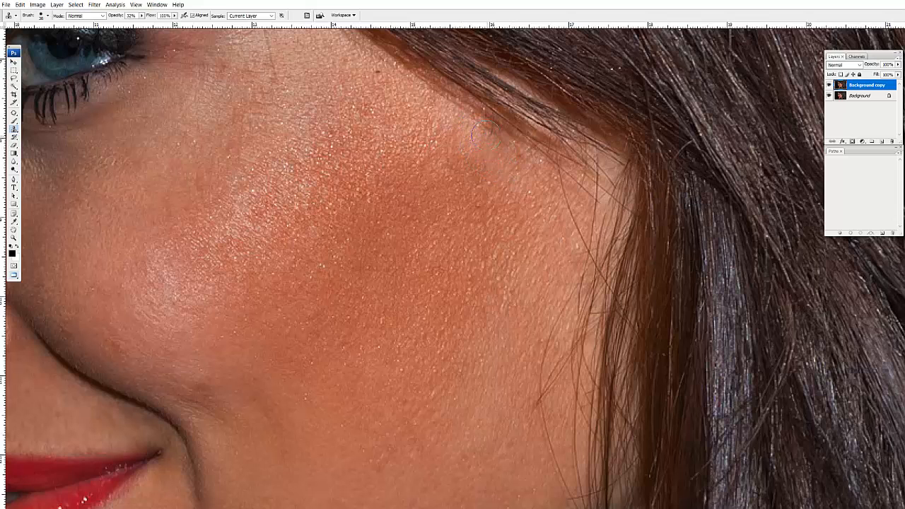
# - Patch out the fine hair crossing the skin beside the outer eye corner
pyautogui.moveTo(397, 107); pyautogui.dragTo(463, 183)
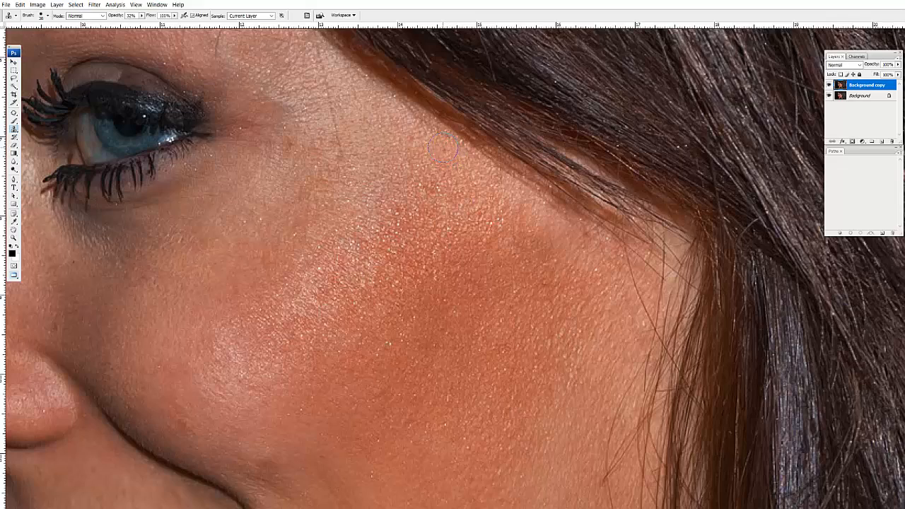
pyautogui.moveTo(356, 120); pyautogui.dragTo(446, 199)
pyautogui.press('j')
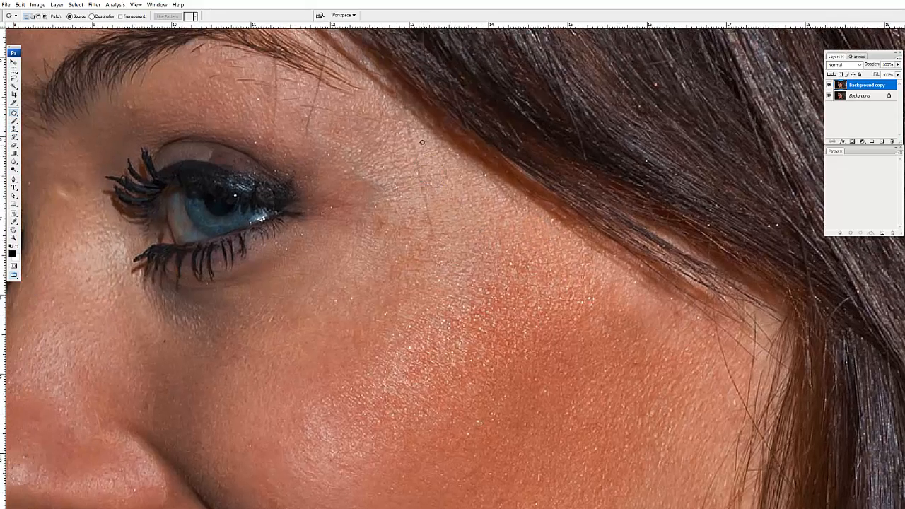
pyautogui.moveTo(407, 124)
pyautogui.mouseDown()
pyautogui.moveTo(424, 226)
pyautogui.moveTo(457, 235)
pyautogui.mouseUp()
pyautogui.hotkey('ctrl', 'd')
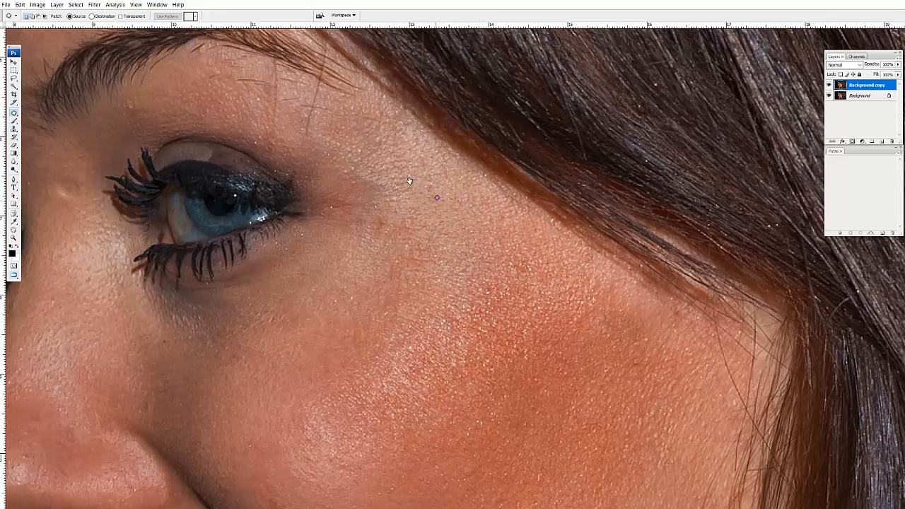
pyautogui.moveTo(300, 107)
pyautogui.mouseDown()
pyautogui.moveTo(398, 190)
pyautogui.moveTo(421, 172)
pyautogui.moveTo(432, 200)
pyautogui.mouseUp()
pyautogui.hotkey('ctrl', 'd')
# - Patch out the long stray hair and its remnants on the forehead above the inner eyebrow
pyautogui.moveTo(213, 56)
pyautogui.mouseDown()
pyautogui.moveTo(242, 129)
pyautogui.moveTo(391, 193)
pyautogui.mouseUp()
pyautogui.moveTo(258, 94); pyautogui.dragTo(277, 165)
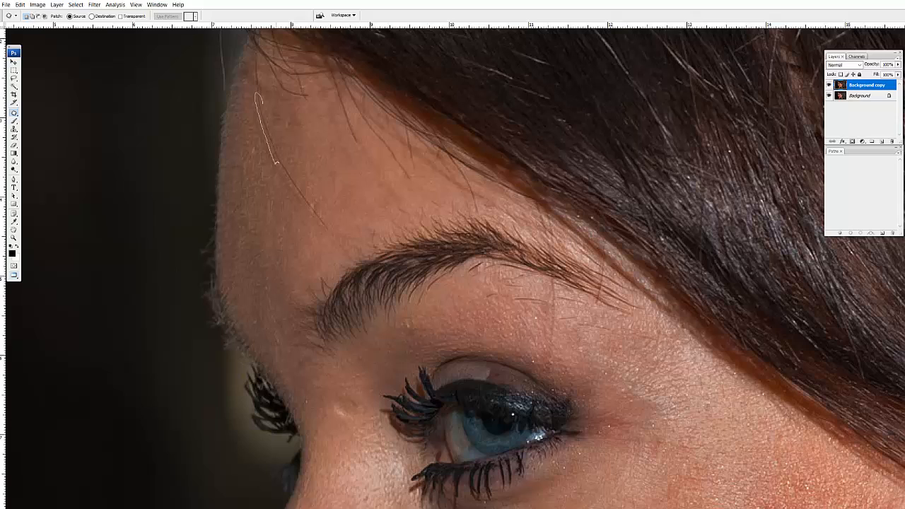
pyautogui.moveTo(334, 235)
pyautogui.mouseDown()
pyautogui.moveTo(327, 215)
pyautogui.moveTo(291, 228)
pyautogui.mouseUp()
pyautogui.hotkey('ctrl', 'd')
pyautogui.moveTo(252, 113)
pyautogui.mouseDown()
pyautogui.moveTo(286, 189)
pyautogui.moveTo(256, 116)
pyautogui.mouseUp()
pyautogui.moveTo(276, 151); pyautogui.dragTo(306, 147)
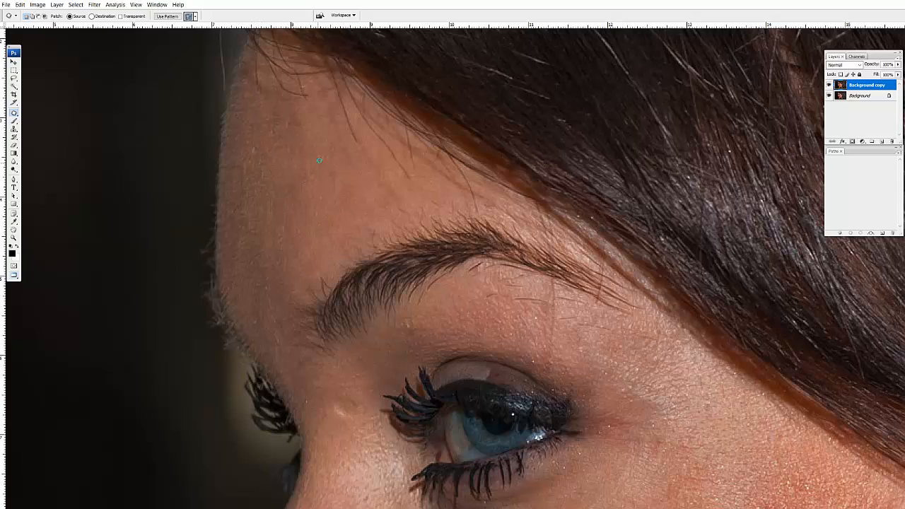
pyautogui.hotkey('ctrl', 'd')
# - Patch the small marks on the upper forehead and around the inner end of the eyebrow
pyautogui.moveTo(250, 138)
pyautogui.mouseDown()
pyautogui.moveTo(290, 164)
pyautogui.moveTo(299, 225)
pyautogui.mouseUp()
pyautogui.hotkey('ctrl', 'd')
pyautogui.moveTo(291, 168)
pyautogui.mouseDown()
pyautogui.moveTo(298, 198)
pyautogui.moveTo(292, 170)
pyautogui.mouseUp()
pyautogui.hotkey('ctrl', 'd')
pyautogui.moveTo(432, 378)
pyautogui.mouseDown()
pyautogui.moveTo(394, 334)
pyautogui.moveTo(376, 293)
pyautogui.mouseUp()
pyautogui.moveTo(357, 294)
pyautogui.mouseDown()
pyautogui.moveTo(351, 304)
pyautogui.moveTo(360, 297)
pyautogui.mouseUp()
pyautogui.hotkey('ctrl', 'd')
# - Patch the bump near the nose bridge and the marks on the skin beside the nose
pyautogui.moveTo(303, 402)
pyautogui.mouseDown()
pyautogui.moveTo(318, 272)
pyautogui.moveTo(304, 239)
pyautogui.mouseUp()
pyautogui.moveTo(312, 256); pyautogui.dragTo(304, 286)
pyautogui.hotkey('ctrl', 'd')
pyautogui.moveTo(357, 348); pyautogui.dragTo(299, 163)
pyautogui.moveTo(353, 226); pyautogui.dragTo(354, 218)
pyautogui.moveTo(347, 222)
pyautogui.mouseDown()
pyautogui.moveTo(331, 217)
pyautogui.moveTo(324, 186)
pyautogui.moveTo(341, 221)
pyautogui.mouseUp()
pyautogui.hotkey('ctrl', 'd')
# - Patch out the bright shiny specks on the lower lip with plain lip texture
pyautogui.moveTo(340, 221)
pyautogui.mouseDown()
pyautogui.moveTo(323, 257)
pyautogui.moveTo(387, 158)
pyautogui.mouseUp()
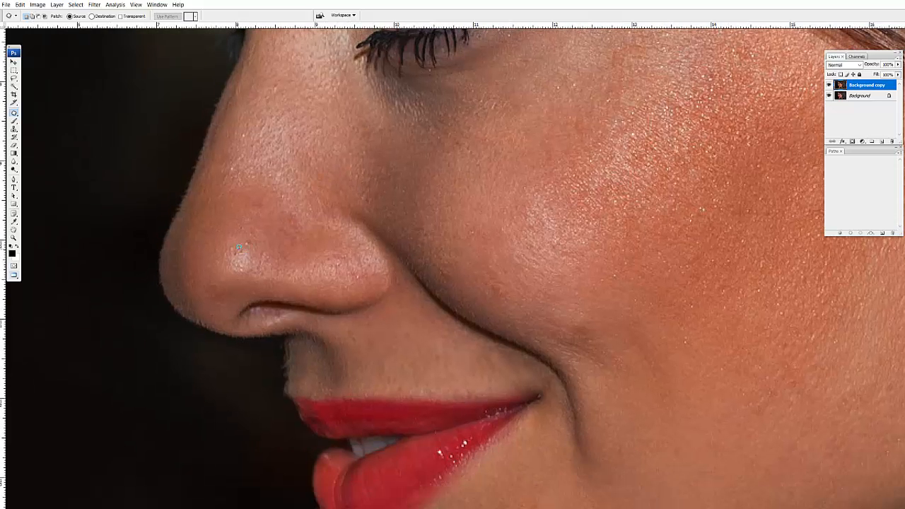
pyautogui.moveTo(361, 277); pyautogui.dragTo(210, 132)
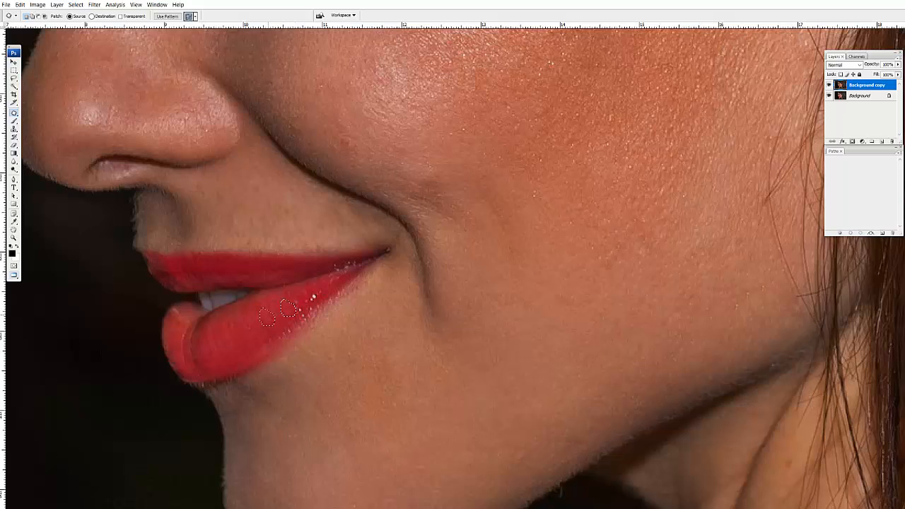
pyautogui.moveTo(308, 309)
pyautogui.mouseDown()
pyautogui.moveTo(315, 294)
pyautogui.moveTo(307, 291)
pyautogui.mouseUp()
pyautogui.moveTo(305, 302); pyautogui.dragTo(256, 333)
pyautogui.hotkey('ctrl', 'd')
# - Patch out the reddish spot on the cheek just above the smile line
pyautogui.moveTo(287, 174); pyautogui.dragTo(317, 283)
pyautogui.hotkey('ctrl', '-')
pyautogui.moveTo(607, 273)
pyautogui.mouseDown()
pyautogui.moveTo(389, 233)
pyautogui.moveTo(372, 220)
pyautogui.moveTo(339, 235)
pyautogui.mouseUp()
pyautogui.moveTo(348, 240)
pyautogui.mouseDown()
pyautogui.moveTo(375, 253)
pyautogui.moveTo(358, 249)
pyautogui.moveTo(368, 260)
pyautogui.mouseUp()
pyautogui.hotkey('ctrl', 'd')
pyautogui.hotkey('ctrl', 'd')
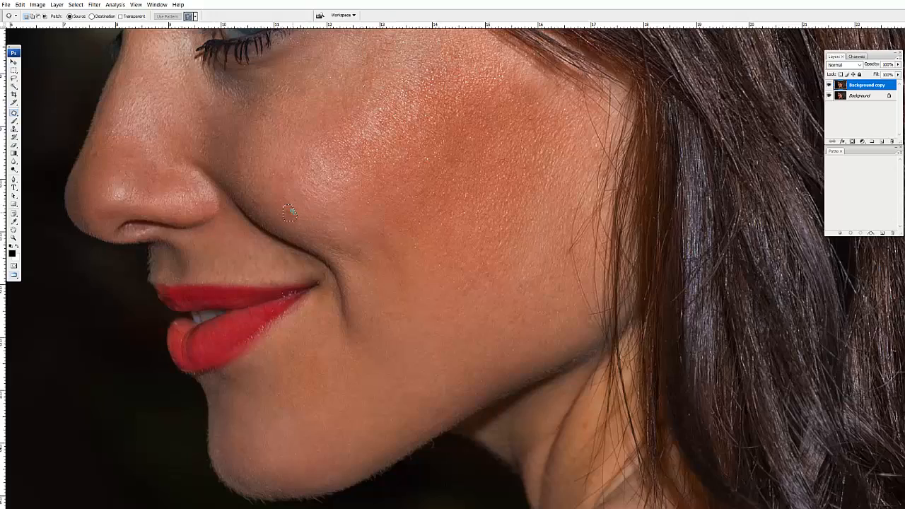
# - Patch the small reddish mark on the skin below the outer eye corner
pyautogui.scroll(5, 459, 248)
pyautogui.keyDown('alt'); pyautogui.click(447, 258); pyautogui.keyUp('alt')
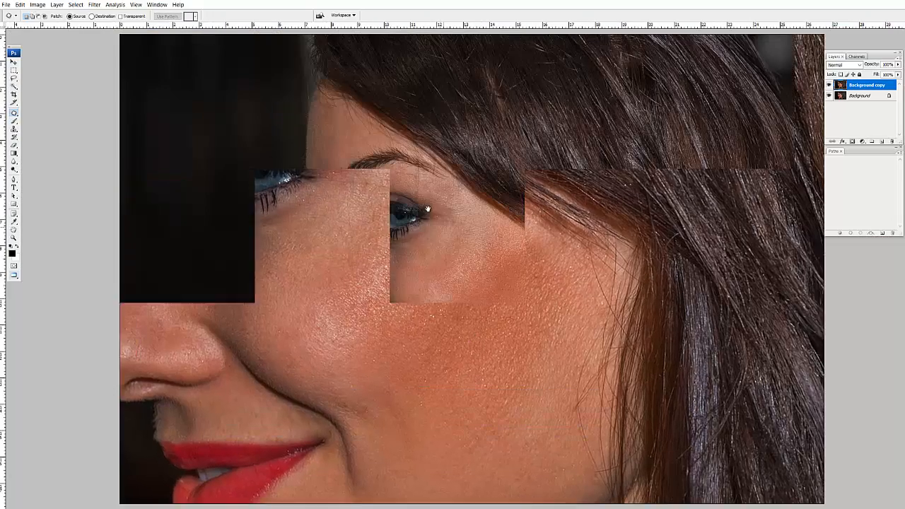
pyautogui.keyDown('ctrl'); pyautogui.click(453, 251); pyautogui.keyUp('ctrl')
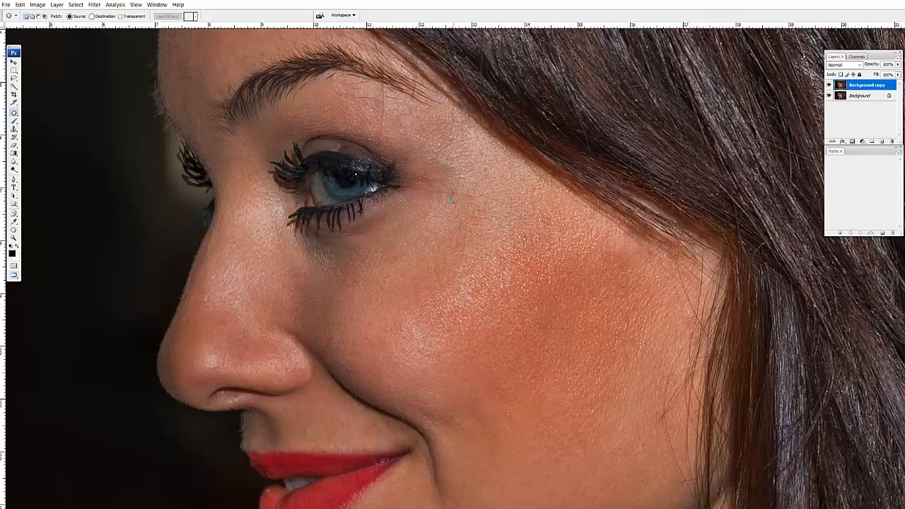
pyautogui.moveTo(451, 199); pyautogui.dragTo(453, 201)
pyautogui.moveTo(453, 199); pyautogui.dragTo(467, 188)
pyautogui.hotkey('ctrl', 'd')
# - Compare the retouched copy with the original by toggling the Background copy layer's visibility, in full view and close up on the cheek
pyautogui.moveTo(369, 98); pyautogui.dragTo(432, 187)
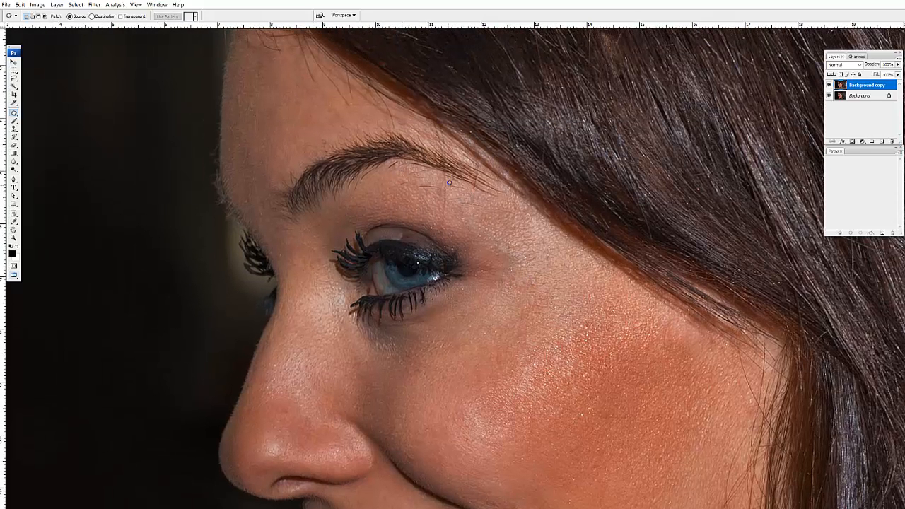
pyautogui.scroll(-4, 448, 185)
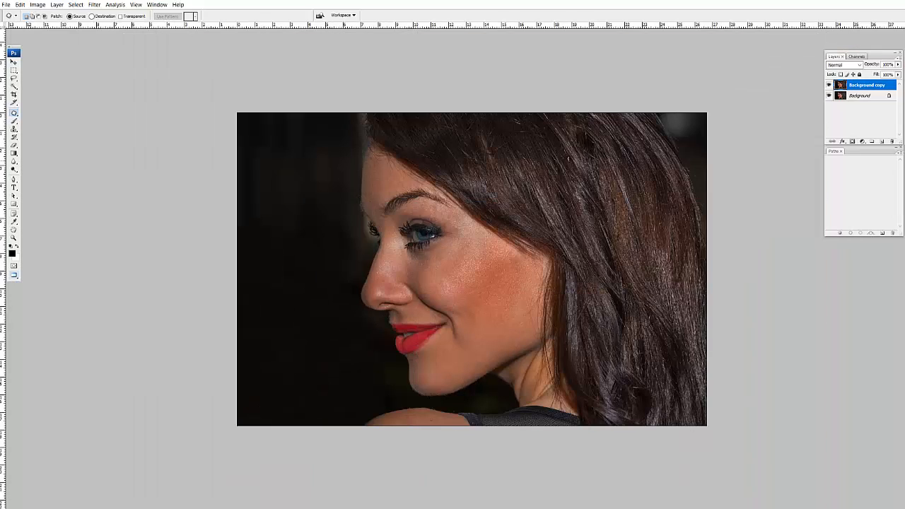
pyautogui.click(830, 84)
pyautogui.click(829, 84)
pyautogui.click(830, 84)
pyautogui.scroll(1, 561, 263)
pyautogui.scroll(2, 467, 283)
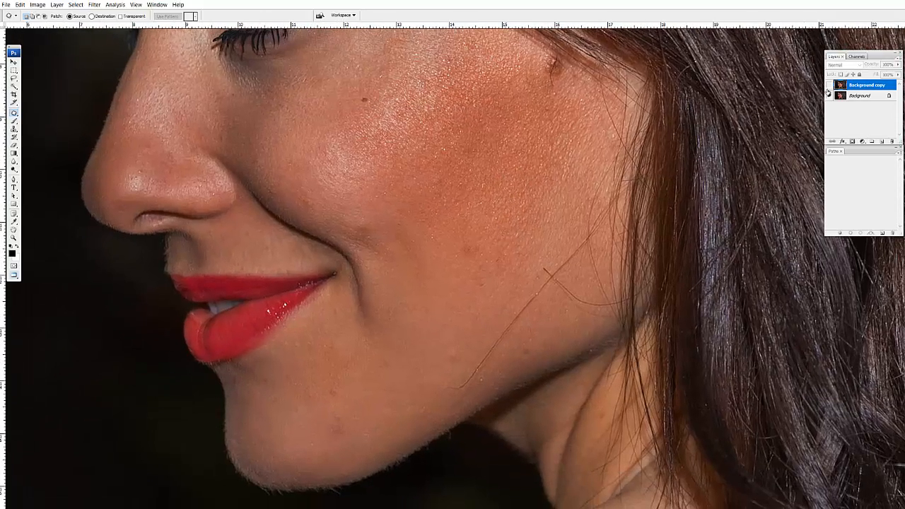
pyautogui.click(830, 84)
pyautogui.click(829, 84)
pyautogui.click(830, 84)
pyautogui.click(829, 84)
pyautogui.click(829, 84)
pyautogui.click(829, 85)
pyautogui.click(829, 85)
# - Patch out the small mole on the neck below the jaw
pyautogui.moveTo(575, 355); pyautogui.dragTo(503, 193)
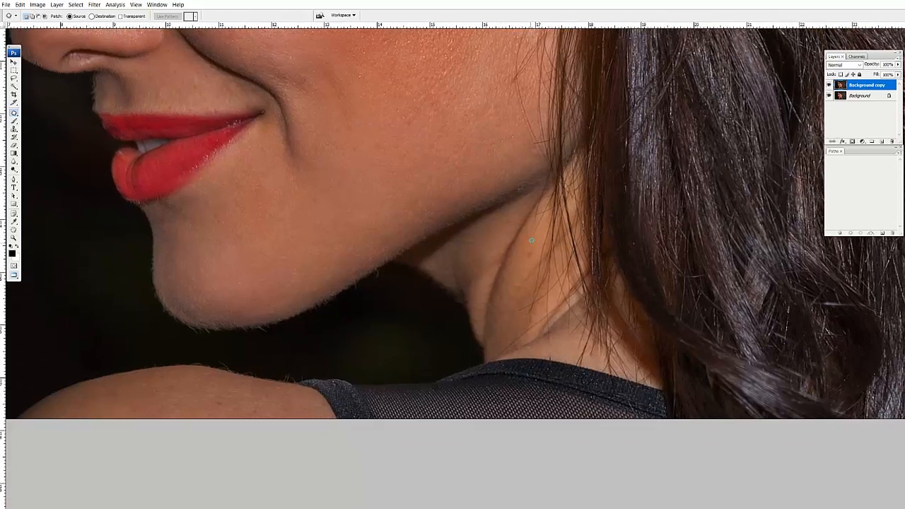
pyautogui.moveTo(538, 259)
pyautogui.mouseDown()
pyautogui.moveTo(535, 252)
pyautogui.moveTo(515, 265)
pyautogui.mouseUp()
pyautogui.hotkey('ctrl', 'd')
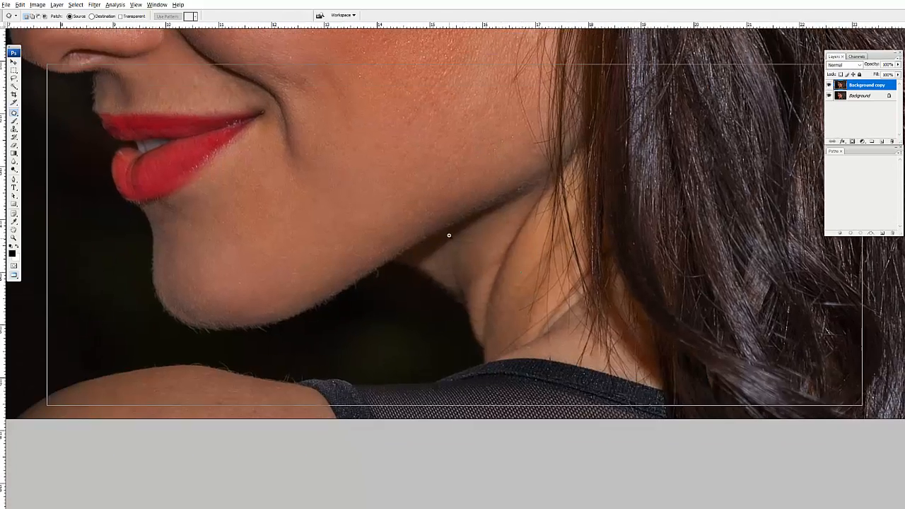
# - Set the retouched layer's brightness to 30 and contrast to 10
pyautogui.keyDown('alt'); pyautogui.click(479, 255); pyautogui.keyUp('alt')
pyautogui.hotkey('ctrl', '-')
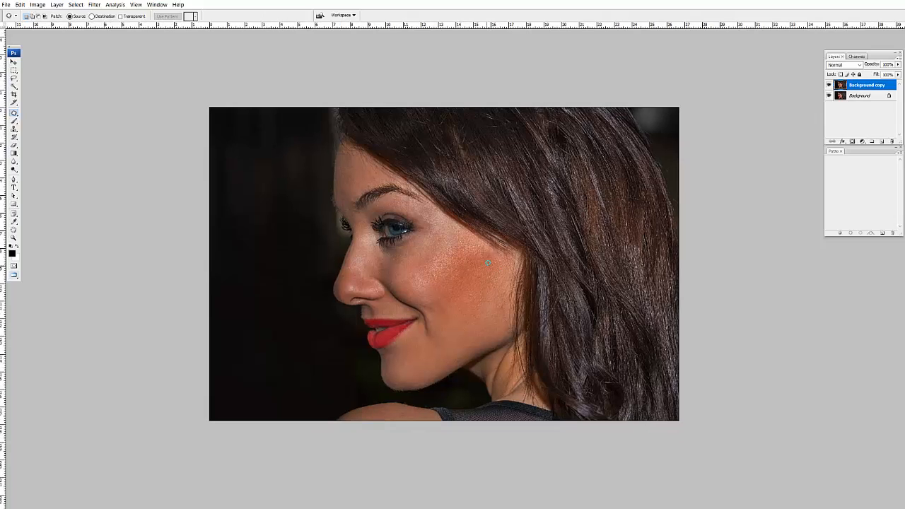
pyautogui.click(37, 5)
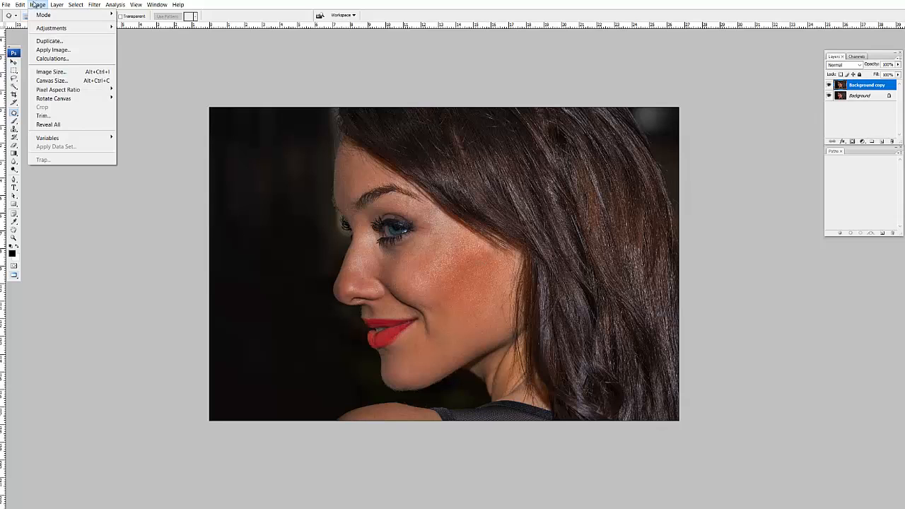
pyautogui.moveTo(53, 30)
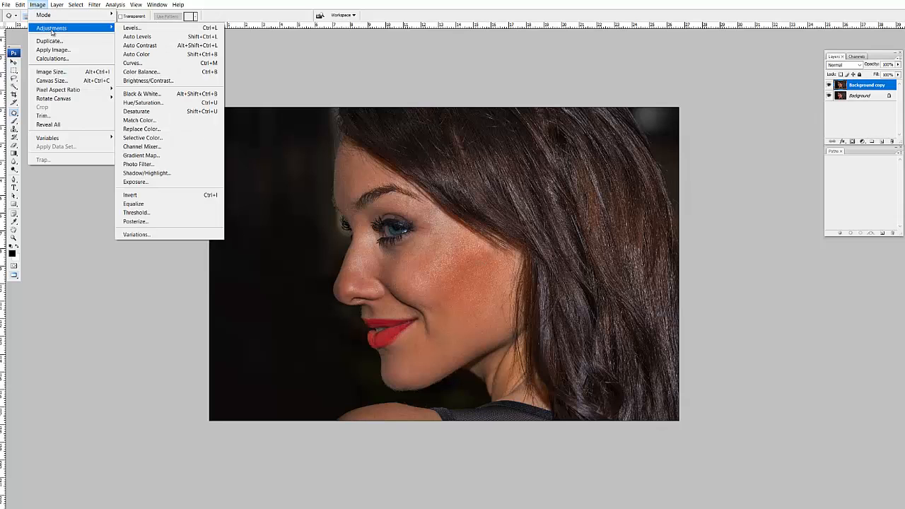
pyautogui.click(154, 81)
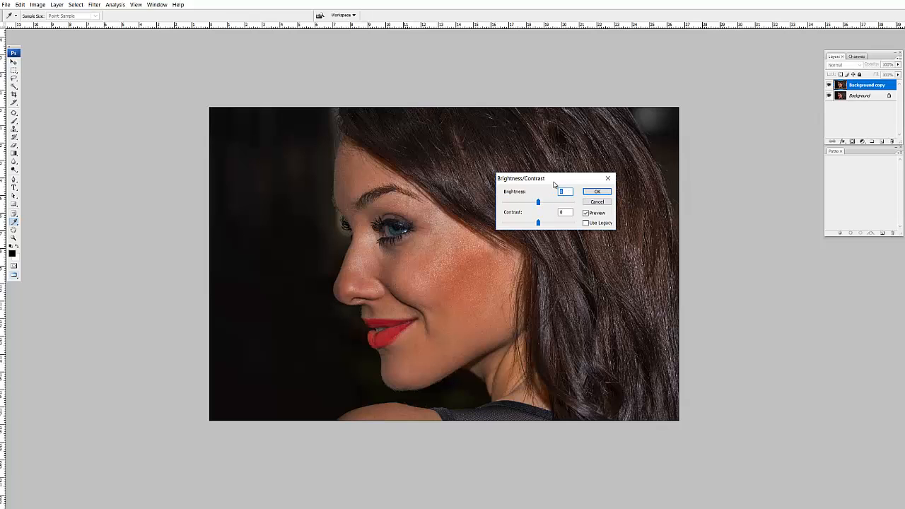
pyautogui.write('30')
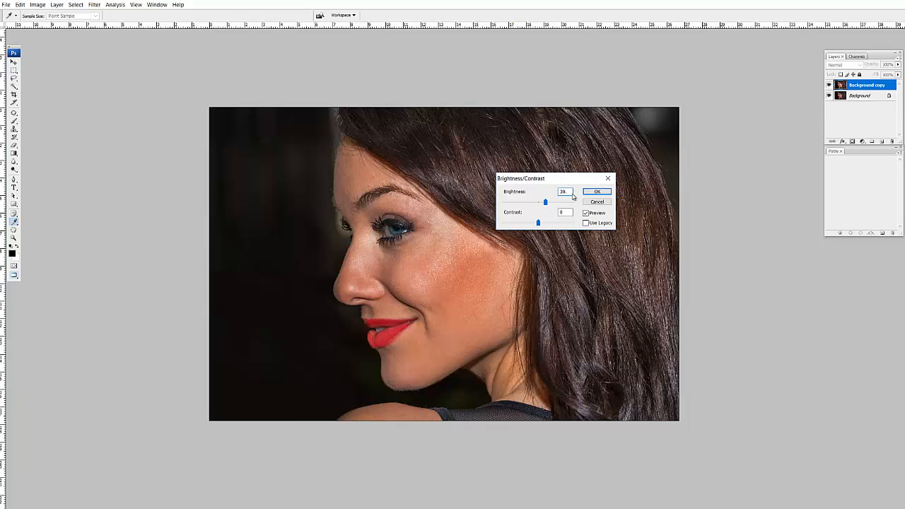
pyautogui.moveTo(547, 214); pyautogui.dragTo(505, 216)
pyautogui.write('10')
pyautogui.click(597, 192)
pyautogui.press('j')
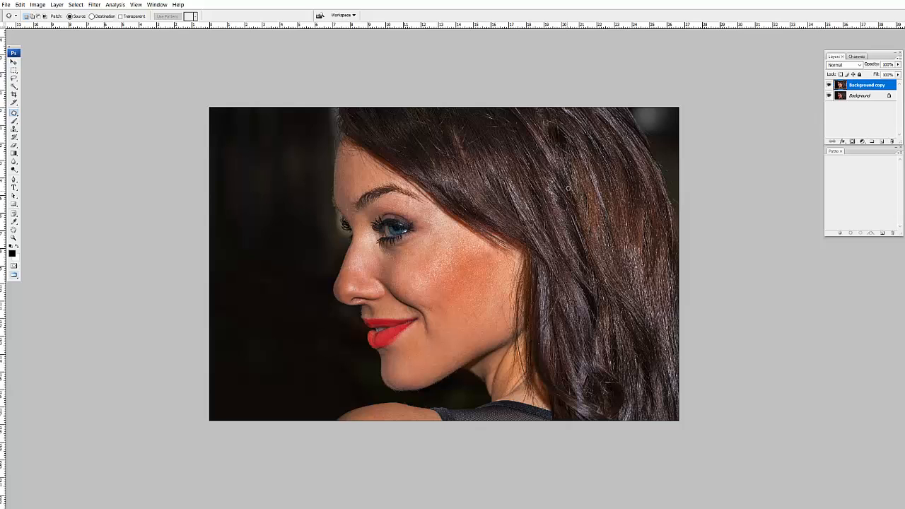
pyautogui.hotkey('ctrl', 'l')
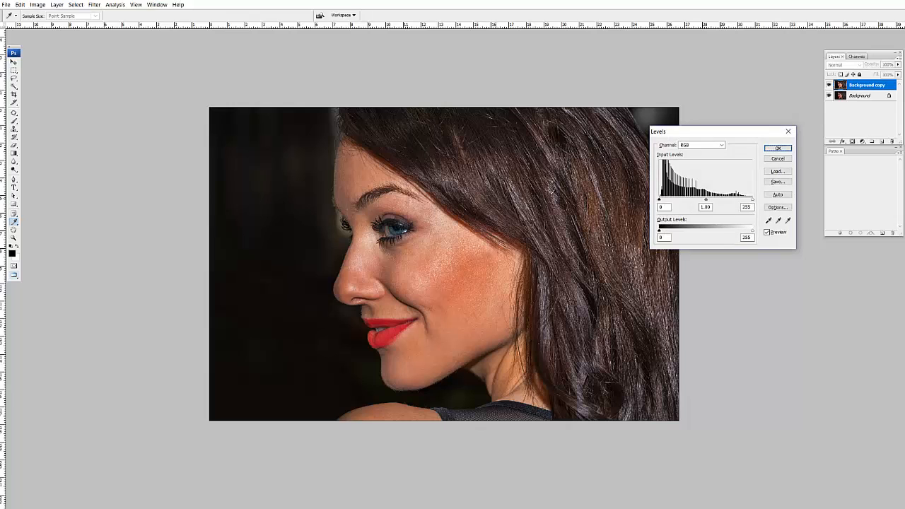
pyautogui.moveTo(706, 201); pyautogui.dragTo(706, 202)
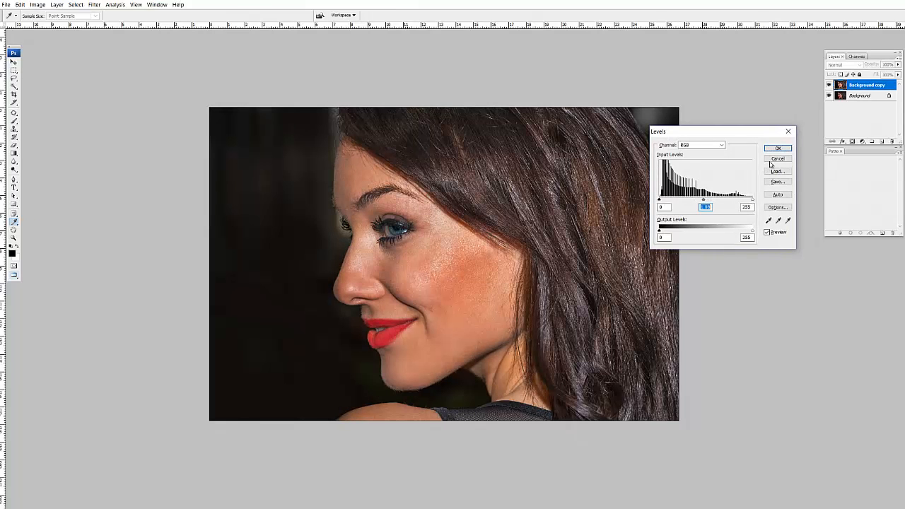
pyautogui.click(774, 160)
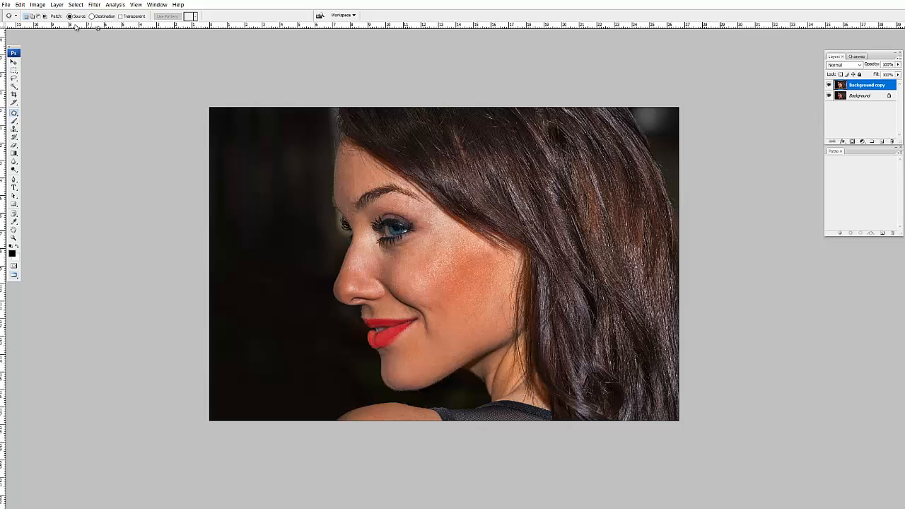
# - Apply an Exposure adjustment of +0.29 to the retouched layer
pyautogui.click(39, 5)
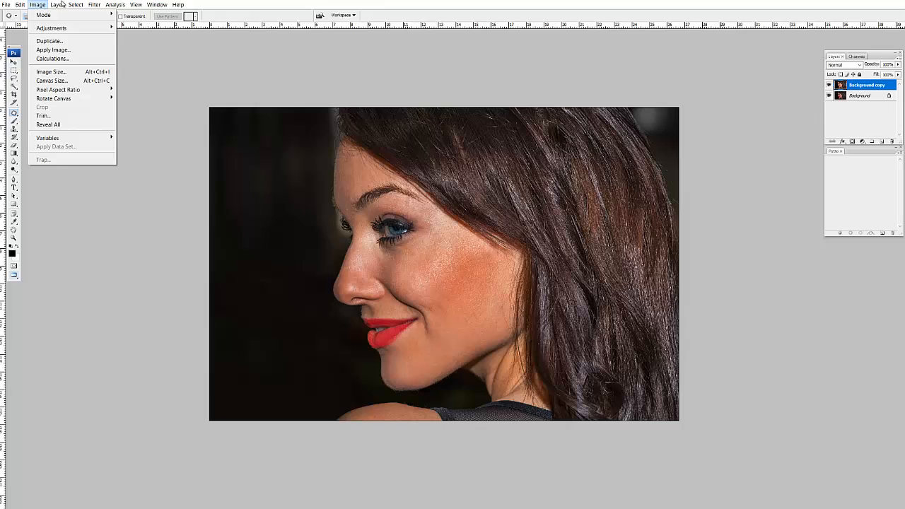
pyautogui.moveTo(55, 4)
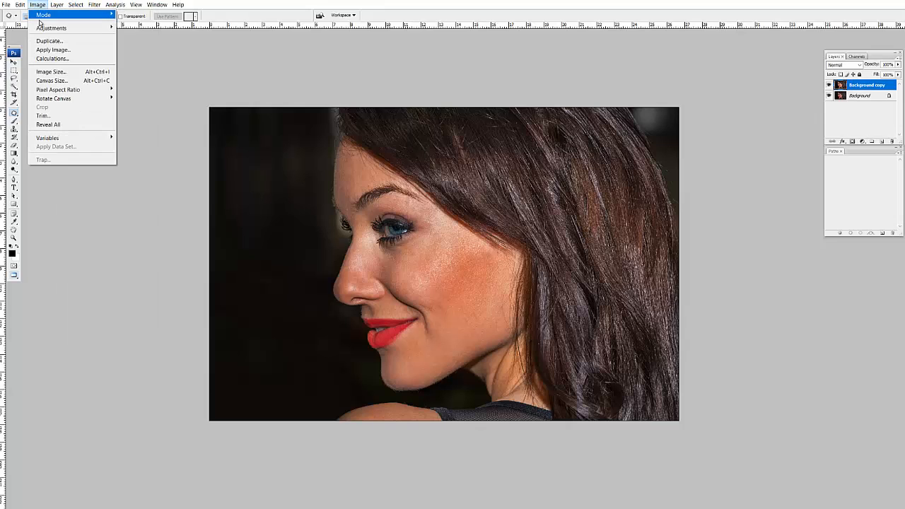
pyautogui.moveTo(40, 28)
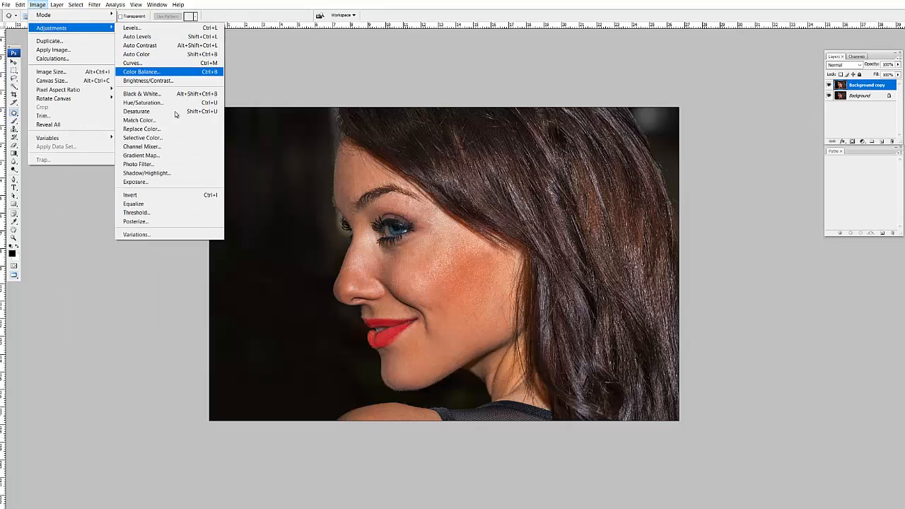
pyautogui.click(161, 182)
pyautogui.moveTo(335, 125); pyautogui.dragTo(337, 125)
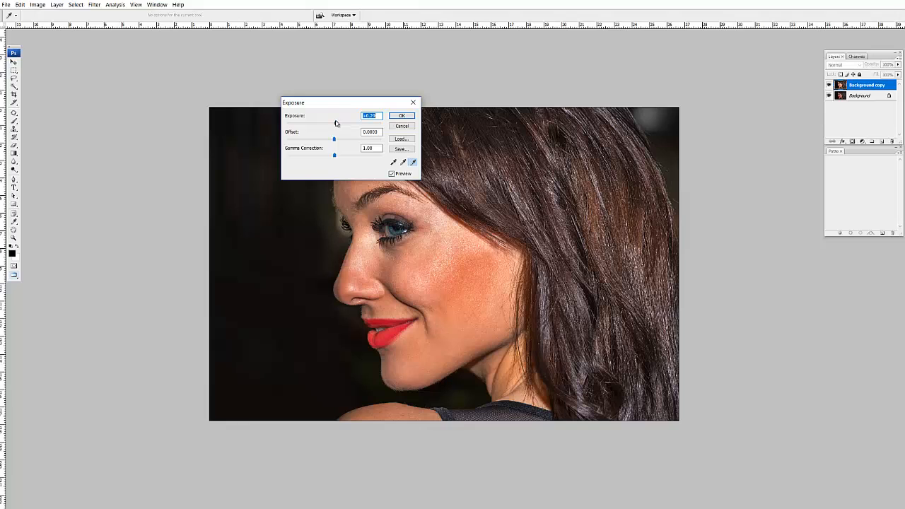
pyautogui.press('Return')
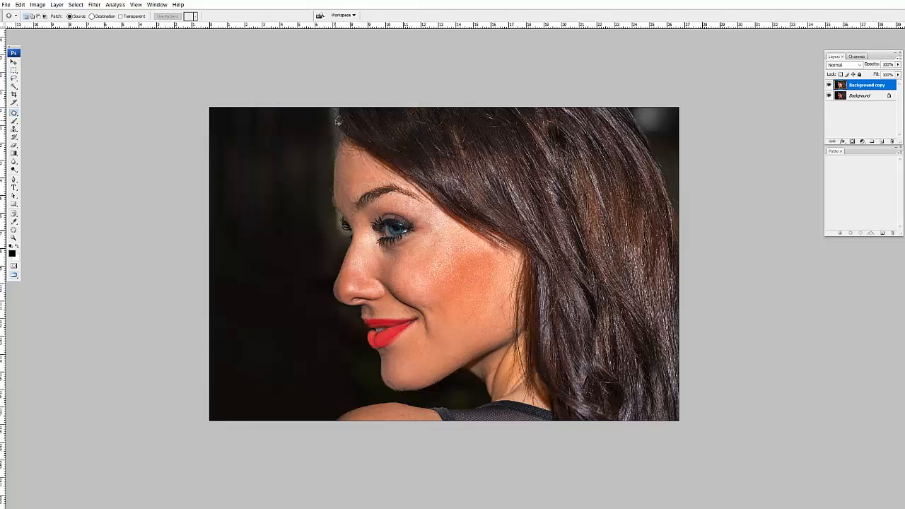
# - Compare the brightened portrait with the original by toggling the Background copy layer's visibility, leaving it shown
pyautogui.click(829, 86)
pyautogui.click(830, 86)
pyautogui.click(830, 86)
pyautogui.click(830, 85)
pyautogui.click(829, 85)
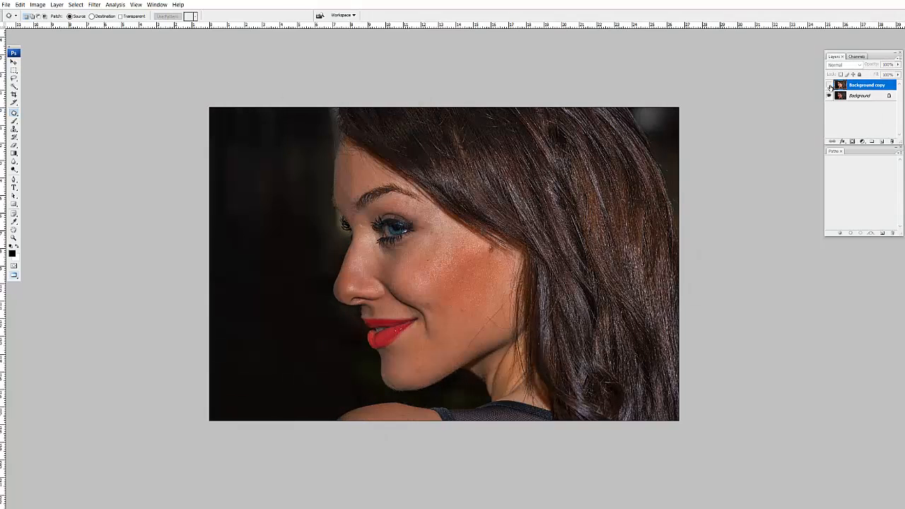
pyautogui.click(830, 86)
# - Examine the retouched face in full view and close up around the cheek, mouth and chin
pyautogui.scroll(3, 467, 305)
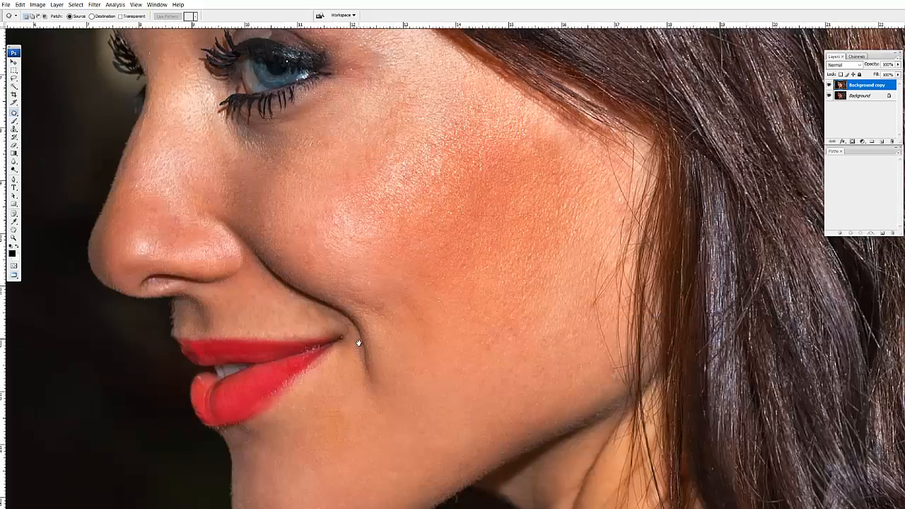
pyautogui.hotkey('ctrl', '-')
pyautogui.hotkey('ctrl', '-')
pyautogui.hotkey('ctrl', '-')
pyautogui.hotkey('ctrl', '-')
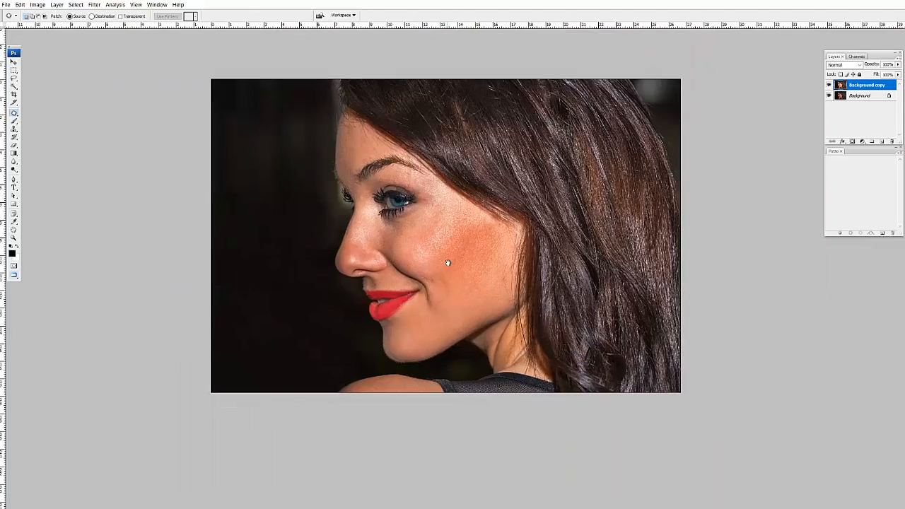
pyautogui.hotkey('ctrl', '+')
pyautogui.hotkey('ctrl', '+')
pyautogui.hotkey('ctrl', '+')
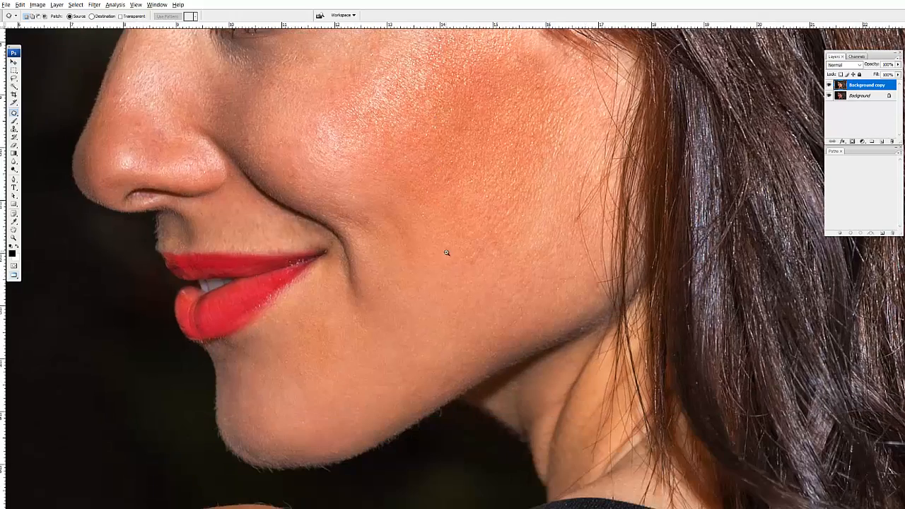
pyautogui.hotkey('ctrl', '-')
pyautogui.hotkey('ctrl', '-')
pyautogui.hotkey('ctrl', '-')
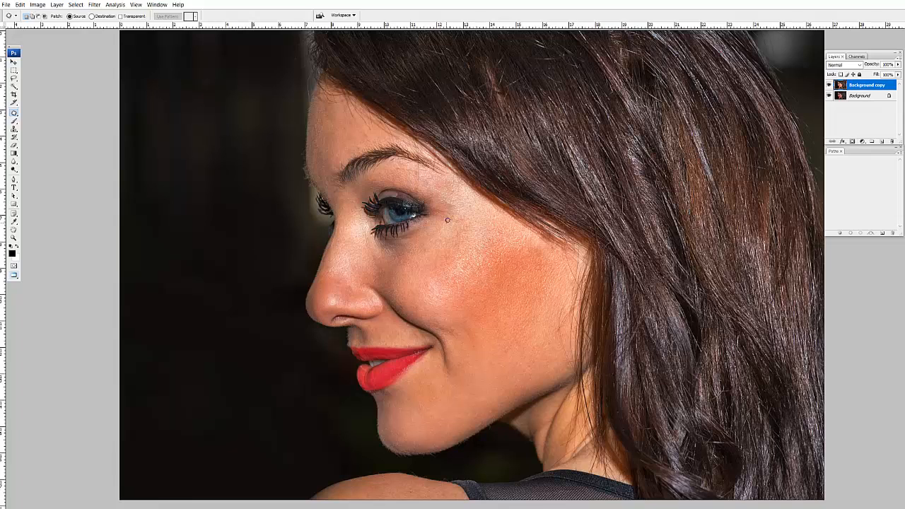
pyautogui.keyDown('alt'); pyautogui.click(447, 273); pyautogui.keyUp('alt')
pyautogui.moveTo(470, 311); pyautogui.dragTo(460, 285)
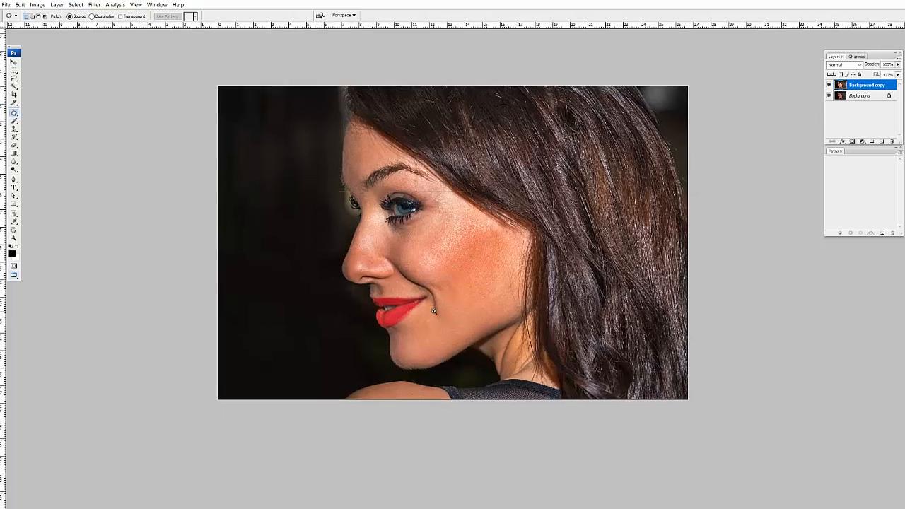
# - Start a Pen path just under the nose and trace the face's profile down around both lips
pyautogui.keyDown('ctrl'); pyautogui.click(436, 312); pyautogui.keyUp('ctrl')
pyautogui.keyDown('ctrl'); pyautogui.click(435, 311); pyautogui.keyUp('ctrl')
pyautogui.moveTo(355, 371); pyautogui.dragTo(351, 304)
pyautogui.moveTo(270, 194); pyautogui.dragTo(348, 297)
pyautogui.press('p')
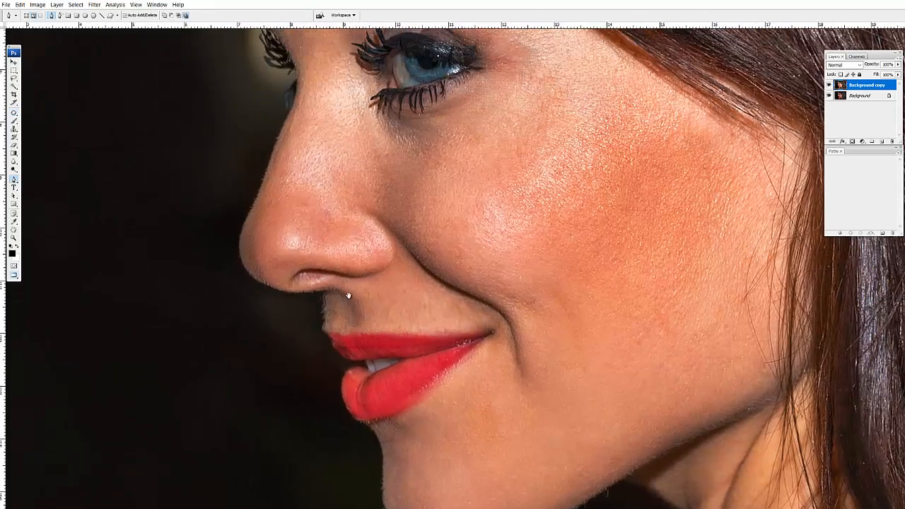
pyautogui.keyDown('ctrl'); pyautogui.click(333, 326); pyautogui.keyUp('ctrl')
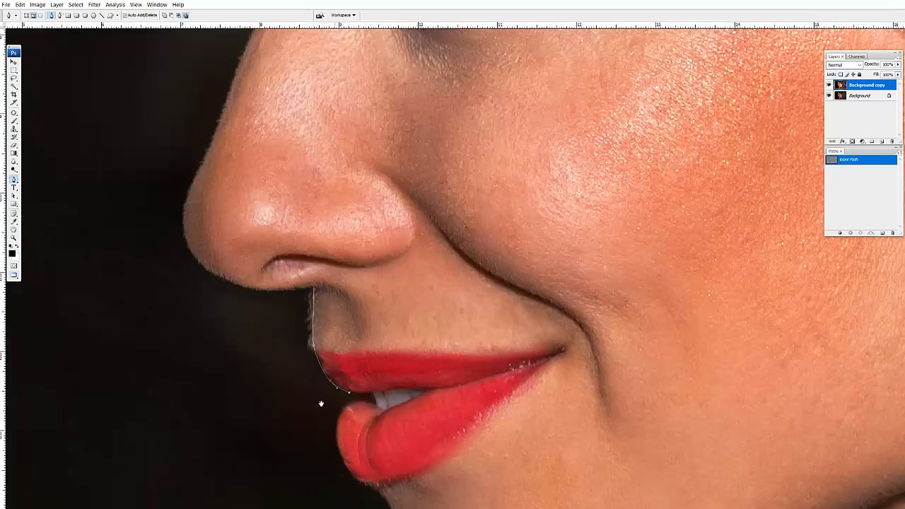
pyautogui.scroll(-2, 321, 403)
pyautogui.click(330, 342)
pyautogui.scroll(-1, 335, 363)
pyautogui.click(348, 350)
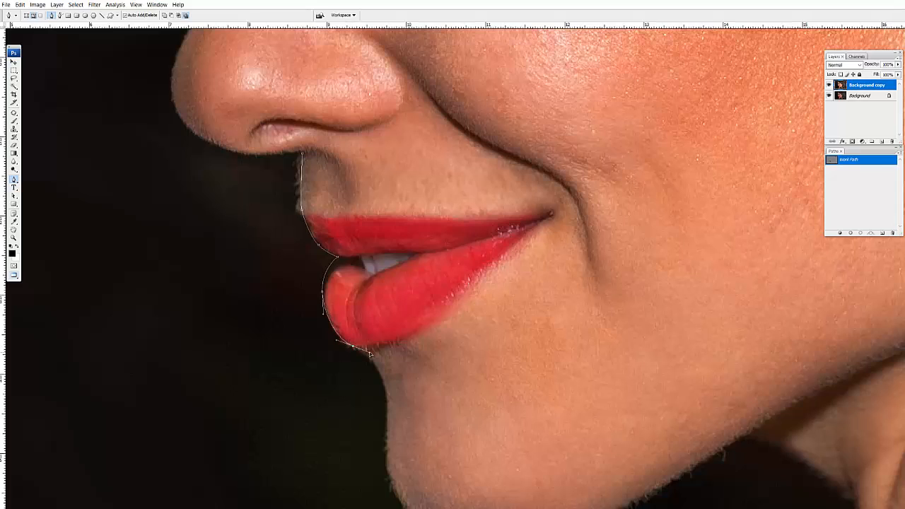
# - Continue the path around the chin, along the jaw and neck, and across to the shoulder's upper edge
pyautogui.scroll(-2, 392, 382)
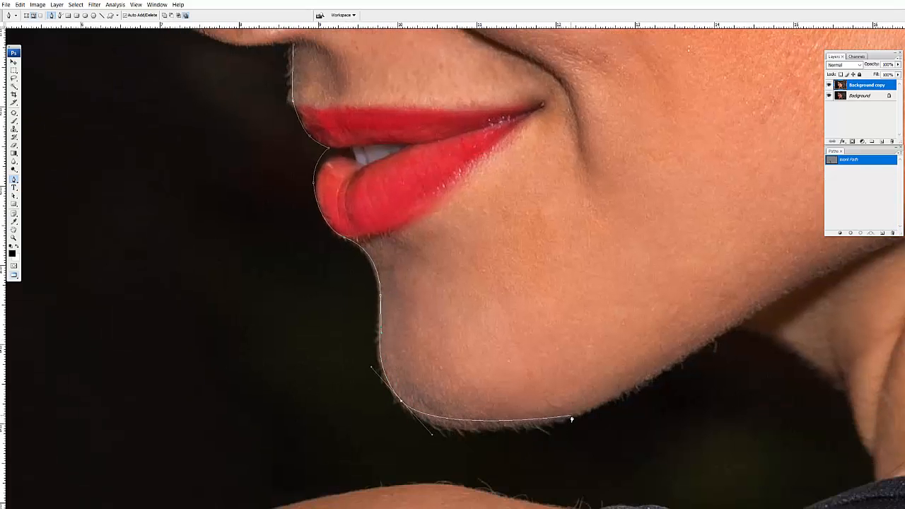
pyautogui.moveTo(596, 399); pyautogui.dragTo(484, 407)
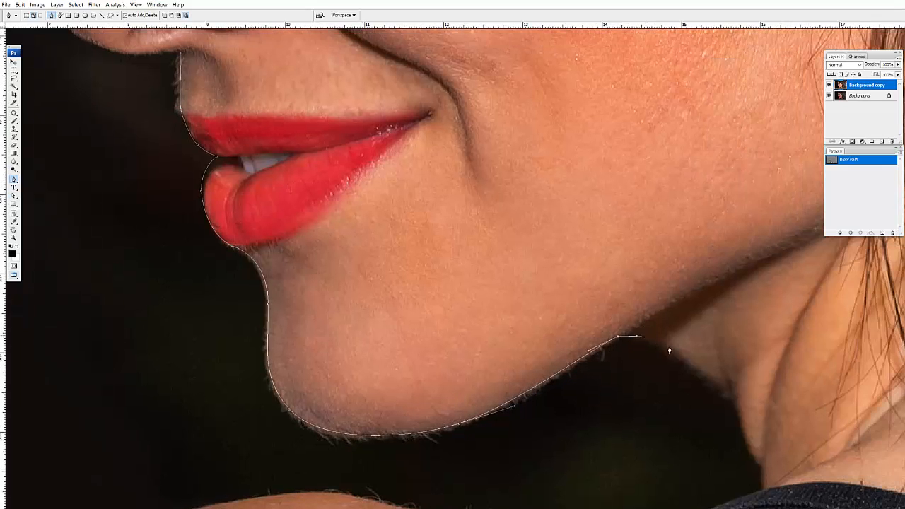
pyautogui.scroll(-3, 700, 327)
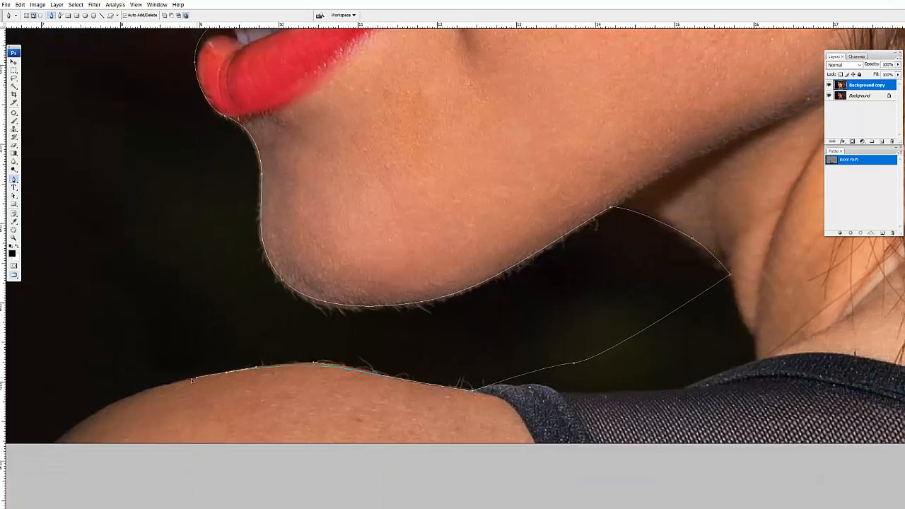
# - Run the path from the shoulder through the dark background and close it around the nose's outline
pyautogui.moveTo(181, 370); pyautogui.dragTo(319, 425)
pyautogui.scroll(-1, 259, 313)
pyautogui.moveTo(314, 313); pyautogui.dragTo(339, 397)
pyautogui.moveTo(173, 279); pyautogui.dragTo(171, 238)
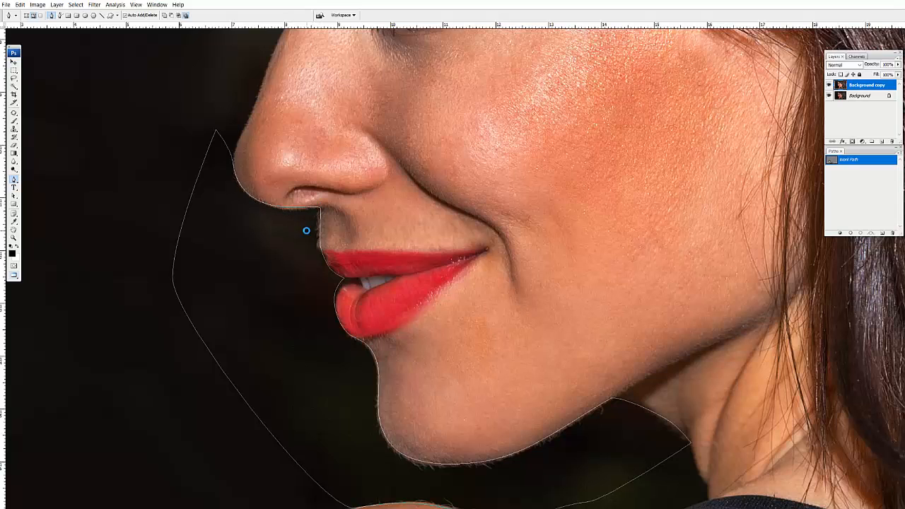
# - Convert the closed path around the dark background into a selection and feather its edge
pyautogui.hotkey('ctrl', 'Return')
pyautogui.hotkey('ctrl', 'alt', 'd')
pyautogui.press('Return')
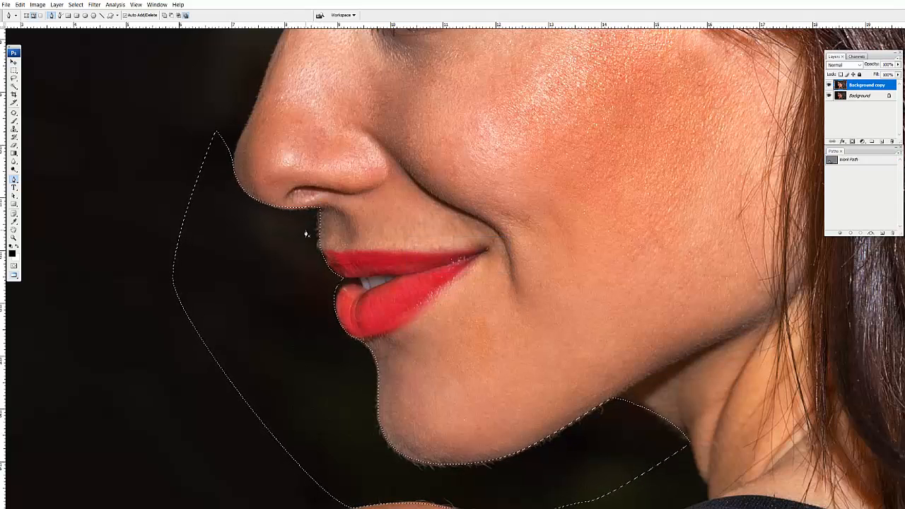
# - Clone dark background over the fine hairs outside the profile between the nose and the lips
pyautogui.press('s')
pyautogui.scroll(1, 327, 253)
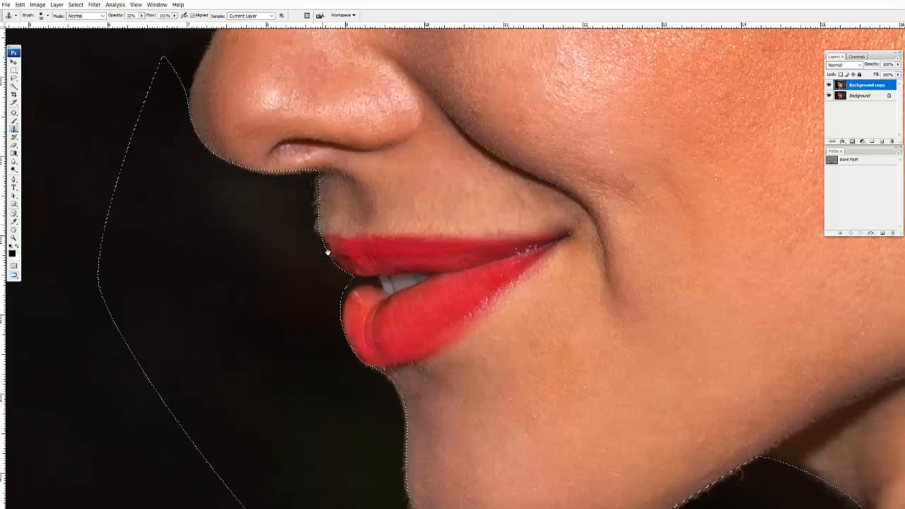
pyautogui.scroll(1, 328, 253)
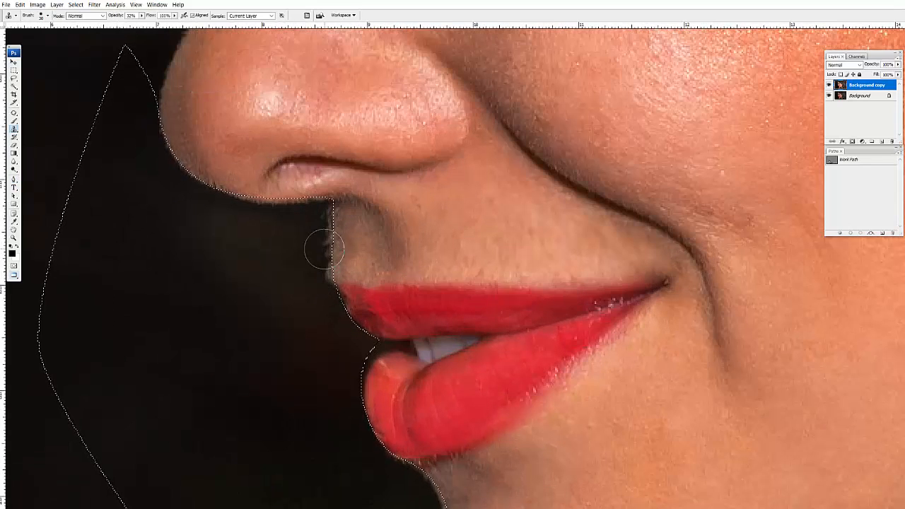
pyautogui.keyDown('alt'); pyautogui.click(312, 276); pyautogui.keyUp('alt')
pyautogui.moveTo(332, 265)
pyautogui.mouseDown()
pyautogui.moveTo(329, 224)
pyautogui.moveTo(327, 261)
pyautogui.moveTo(338, 267)
pyautogui.moveTo(323, 270)
pyautogui.moveTo(313, 223)
pyautogui.moveTo(276, 200)
pyautogui.moveTo(305, 204)
pyautogui.moveTo(252, 200)
pyautogui.mouseUp()
pyautogui.moveTo(353, 298); pyautogui.dragTo(334, 234)
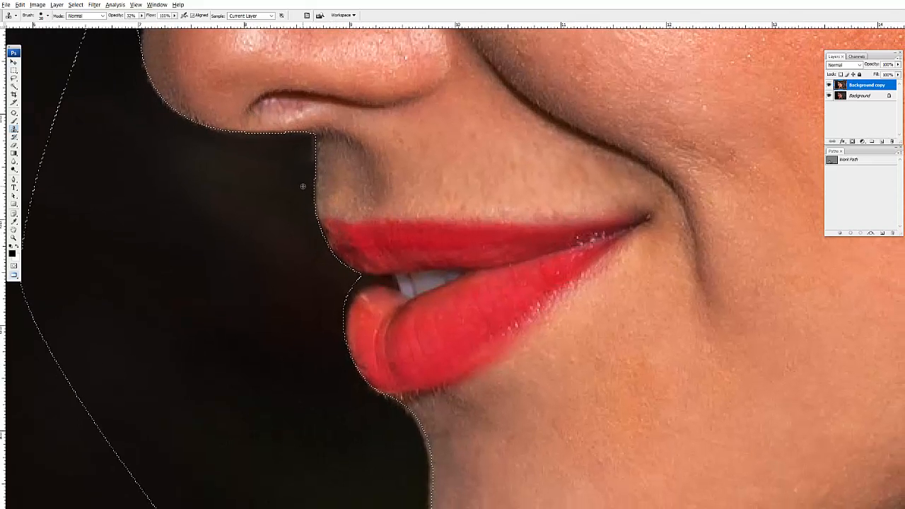
pyautogui.keyDown('alt'); pyautogui.click(303, 186); pyautogui.keyUp('alt')
pyautogui.moveTo(309, 156); pyautogui.dragTo(315, 162)
# - Clone dark background over the fine hairs below the lower lip and along the front of the chin
pyautogui.moveTo(346, 321); pyautogui.dragTo(311, 166)
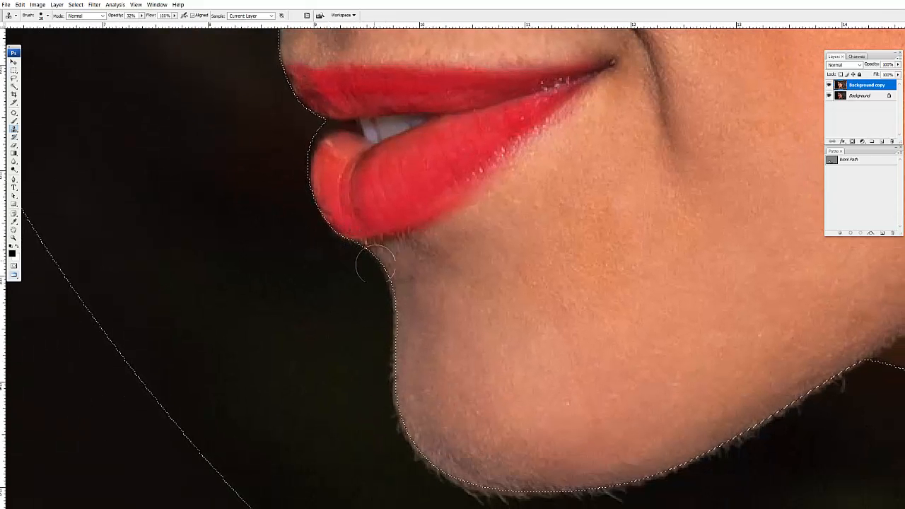
pyautogui.moveTo(356, 353); pyautogui.dragTo(345, 254)
pyautogui.keyDown('alt'); pyautogui.click(366, 326); pyautogui.keyUp('alt')
pyautogui.moveTo(376, 322)
pyautogui.mouseDown()
pyautogui.moveTo(384, 254)
pyautogui.moveTo(383, 304)
pyautogui.moveTo(399, 333)
pyautogui.moveTo(383, 290)
pyautogui.mouseUp()
# - Raise the Clone Stamp opacity to 63% and clone dark background over the fine hairs beneath the jaw and chin
pyautogui.moveTo(444, 391)
pyautogui.mouseDown()
pyautogui.moveTo(395, 309)
pyautogui.moveTo(369, 291)
pyautogui.mouseUp()
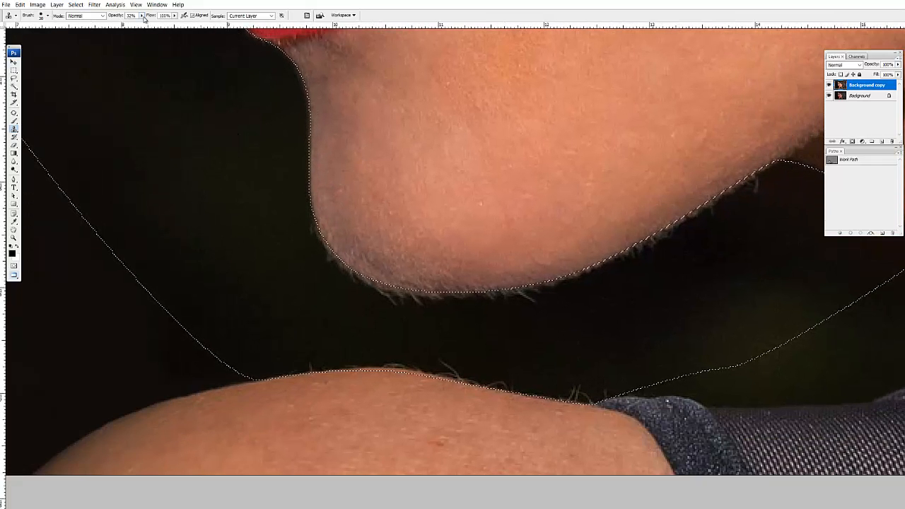
pyautogui.moveTo(143, 16); pyautogui.dragTo(154, 21)
pyautogui.moveTo(609, 283); pyautogui.dragTo(560, 255)
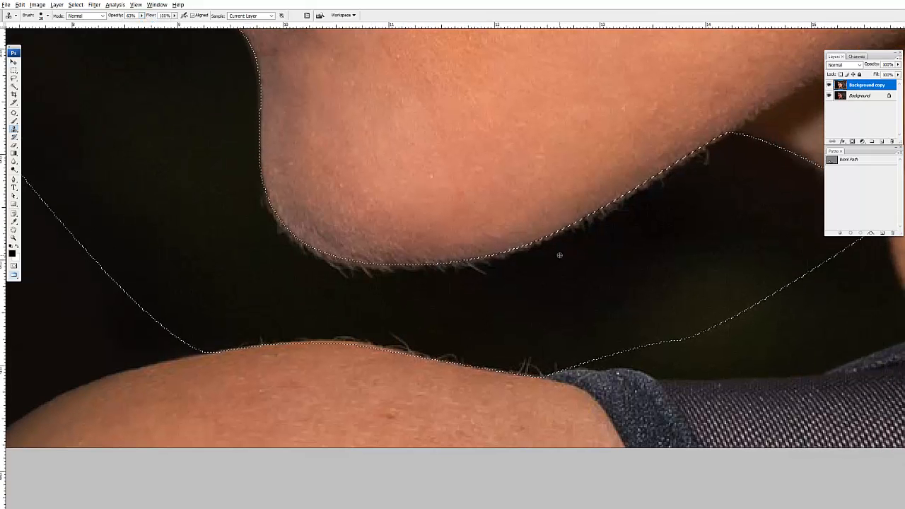
pyautogui.moveTo(636, 196); pyautogui.dragTo(561, 220)
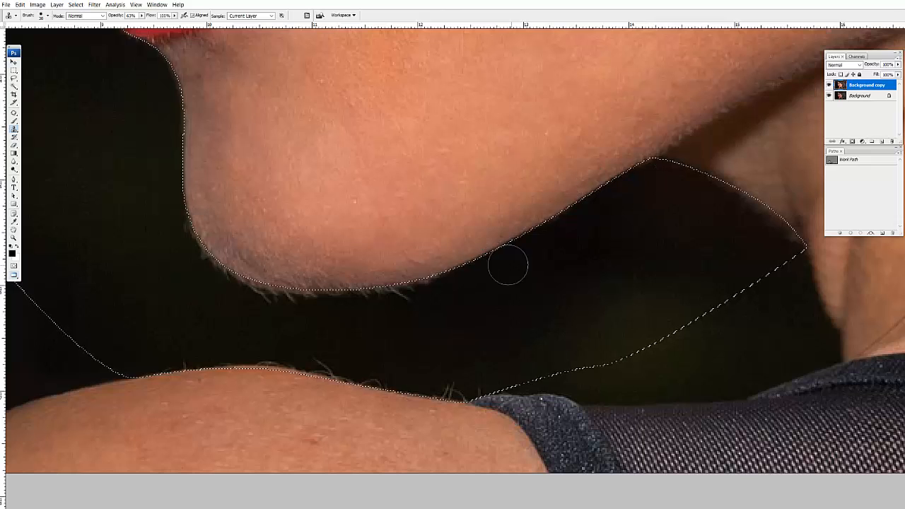
pyautogui.moveTo(297, 306)
pyautogui.mouseDown()
pyautogui.moveTo(349, 278)
pyautogui.moveTo(293, 262)
pyautogui.moveTo(408, 271)
pyautogui.mouseUp()
pyautogui.keyDown('alt'); pyautogui.click(350, 278); pyautogui.keyUp('alt')
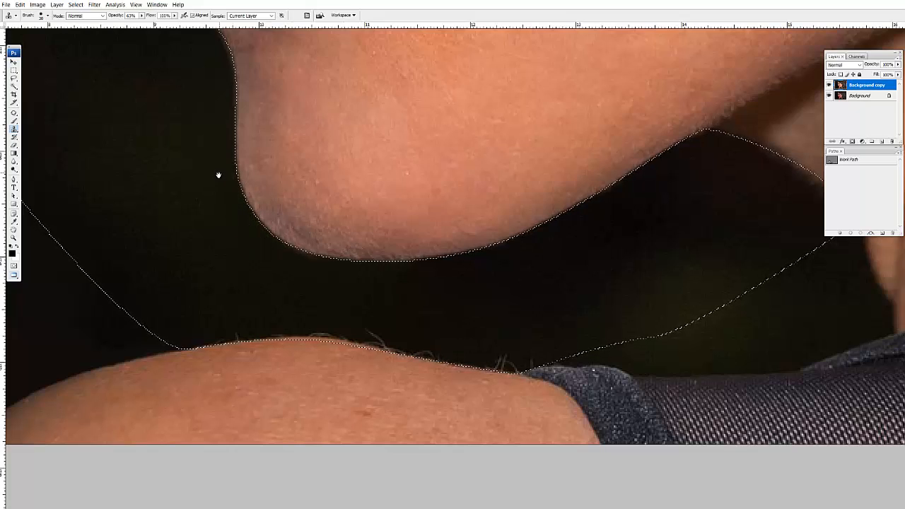
# - Sample the dark background beside the nose and clone it over the outer edge of the nose tip
pyautogui.moveTo(219, 175); pyautogui.dragTo(255, 228)
pyautogui.moveTo(214, 116); pyautogui.dragTo(271, 230)
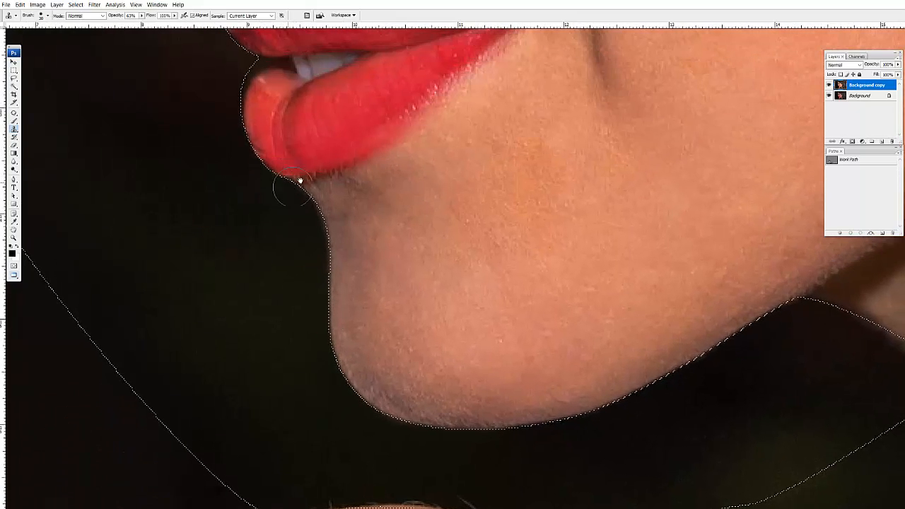
pyautogui.moveTo(300, 182); pyautogui.dragTo(338, 270)
pyautogui.moveTo(285, 157); pyautogui.dragTo(305, 287)
pyautogui.moveTo(186, 166); pyautogui.dragTo(275, 271)
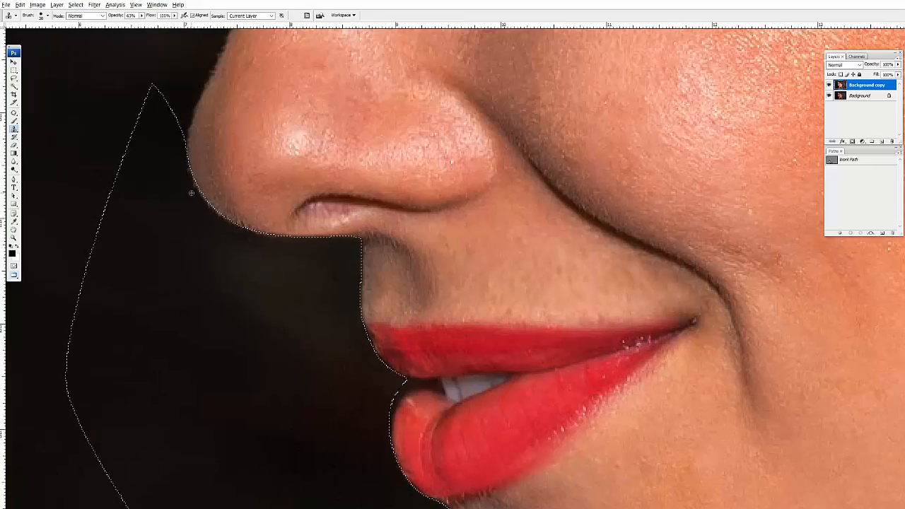
pyautogui.keyDown('alt'); pyautogui.click(191, 194); pyautogui.keyUp('alt')
pyautogui.moveTo(193, 175)
pyautogui.mouseDown()
pyautogui.moveTo(219, 208)
pyautogui.moveTo(246, 216)
pyautogui.mouseUp()
# - Compare the cleaned nose, lips and chin outline before and after by hiding and showing the Background copy layer
pyautogui.hotkey('ctrl', '-')
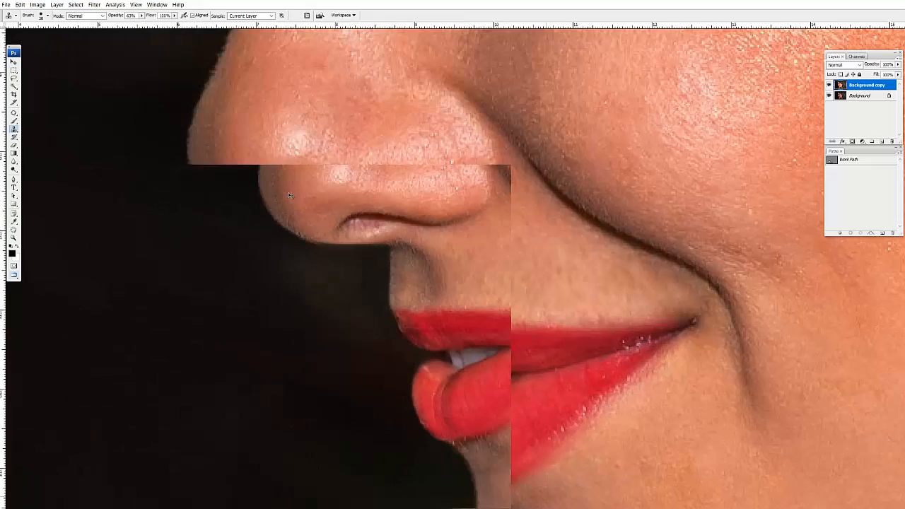
pyautogui.hotkey('ctrl', '-')
pyautogui.moveTo(573, 338); pyautogui.dragTo(439, 192)
pyautogui.hotkey('ctrl', '-')
pyautogui.hotkey('ctrl', '-')
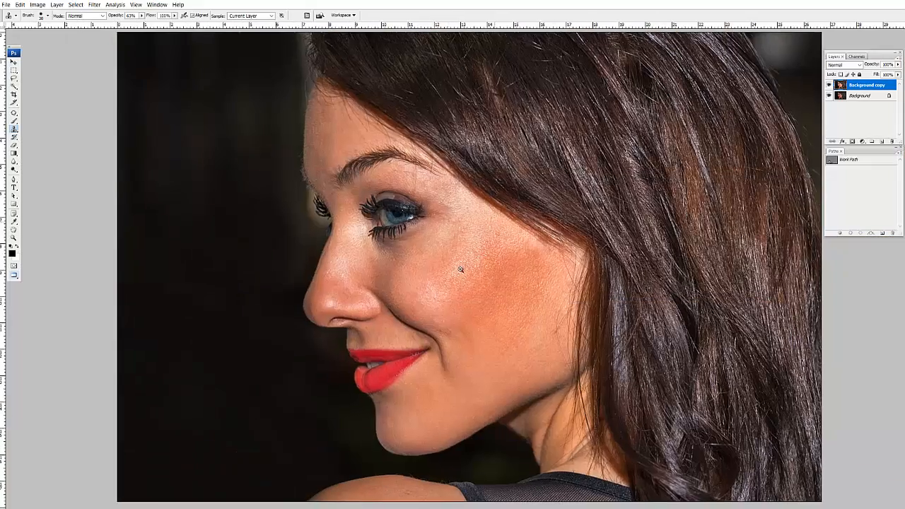
pyautogui.keyDown('ctrl'); pyautogui.click(437, 341); pyautogui.keyUp('ctrl')
pyautogui.keyDown('ctrl'); pyautogui.click(440, 343); pyautogui.keyUp('ctrl')
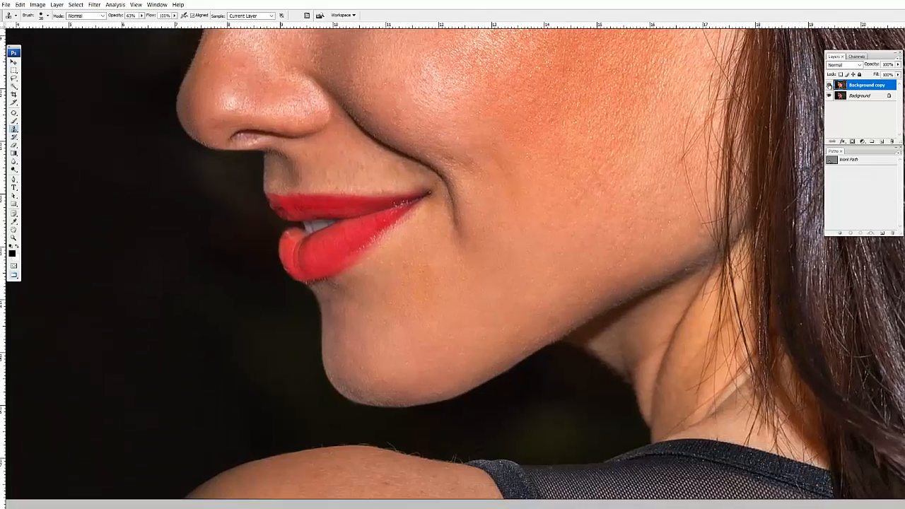
pyautogui.click(830, 85)
pyautogui.click(830, 85)
pyautogui.click(830, 84)
pyautogui.click(830, 85)
pyautogui.click(830, 85)
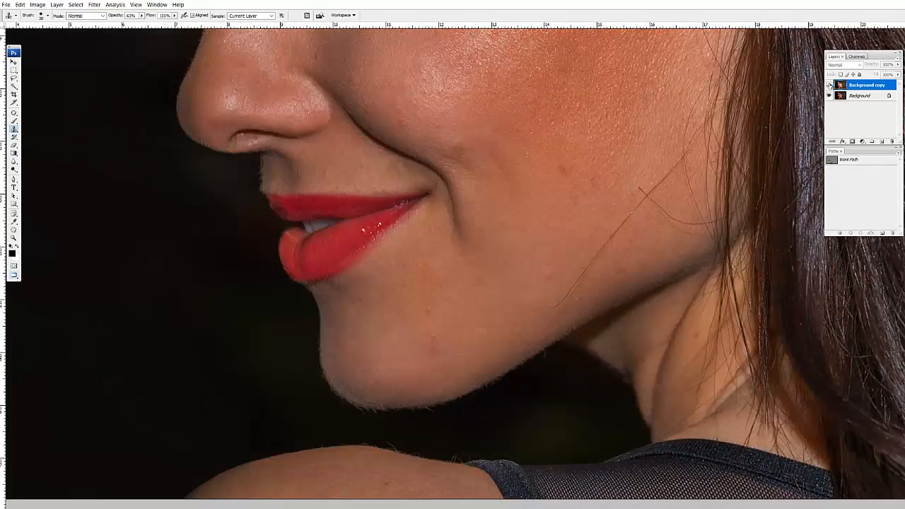
pyautogui.click(829, 85)
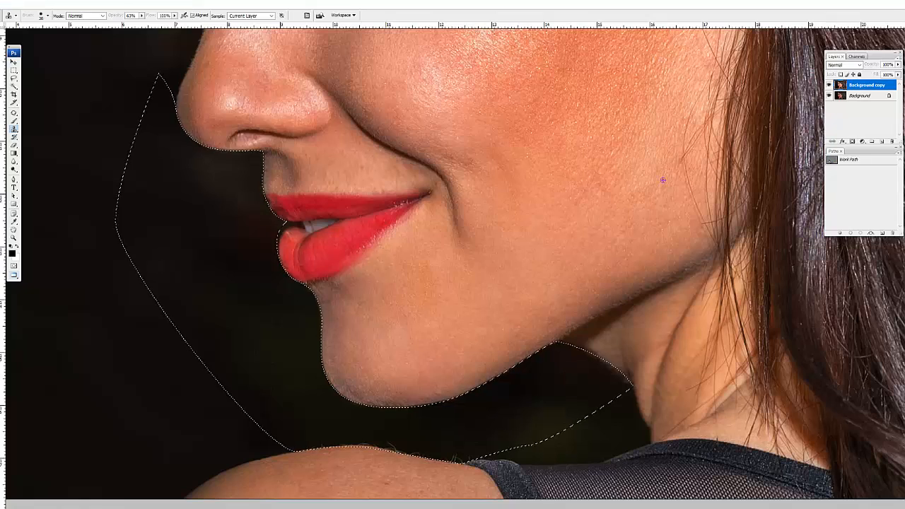
# - Feather the selection again and touch up the dark background along the chin's lower edge
pyautogui.hotkey('ctrl', 'alt', 'd')
pyautogui.press('Return')
pyautogui.keyDown('ctrl'); pyautogui.click(501, 316); pyautogui.keyUp('ctrl')
pyautogui.moveTo(457, 293)
pyautogui.mouseDown()
pyautogui.moveTo(481, 326)
pyautogui.moveTo(475, 300)
pyautogui.mouseUp()
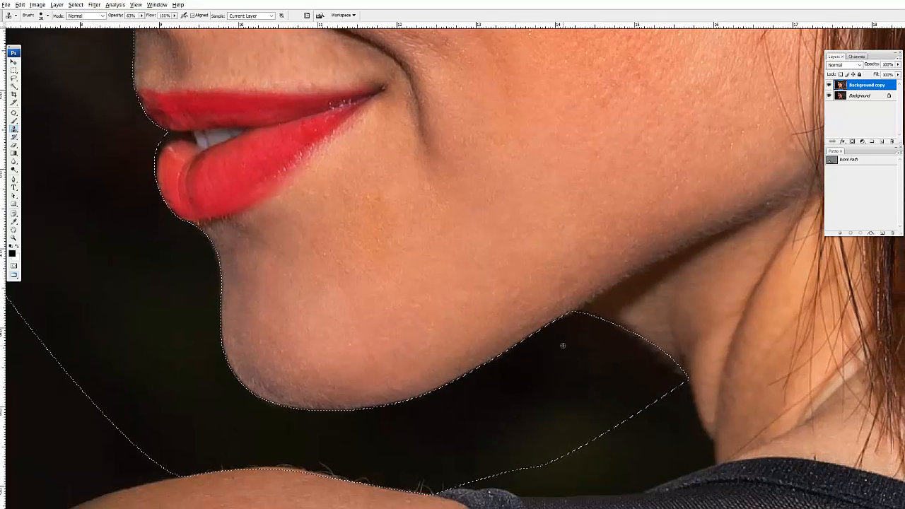
pyautogui.moveTo(345, 400); pyautogui.dragTo(354, 370)
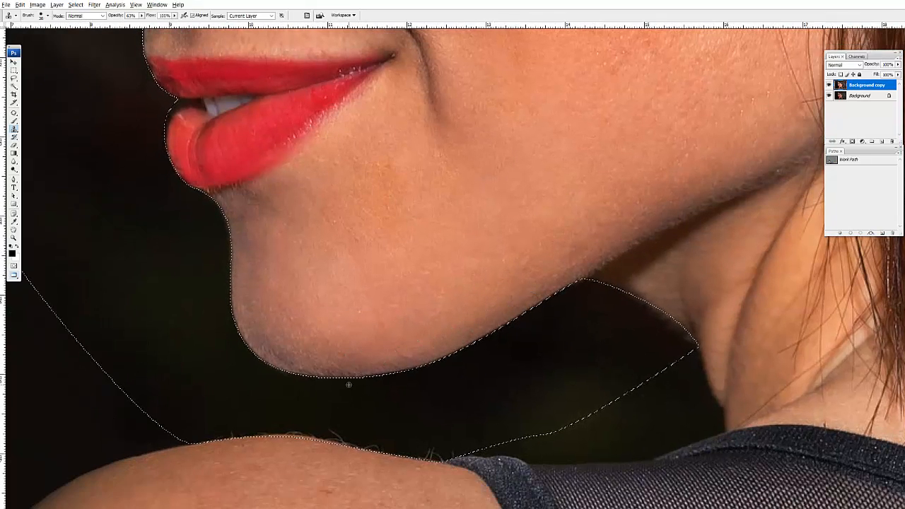
pyautogui.moveTo(299, 368); pyautogui.dragTo(341, 373)
pyautogui.moveTo(287, 305); pyautogui.dragTo(358, 350)
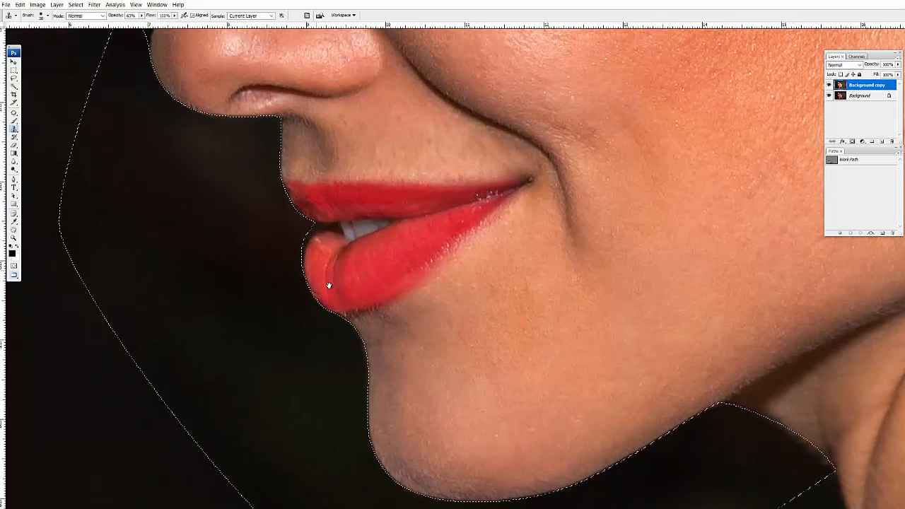
pyautogui.moveTo(330, 283); pyautogui.dragTo(387, 391)
pyautogui.moveTo(364, 307); pyautogui.dragTo(410, 356)
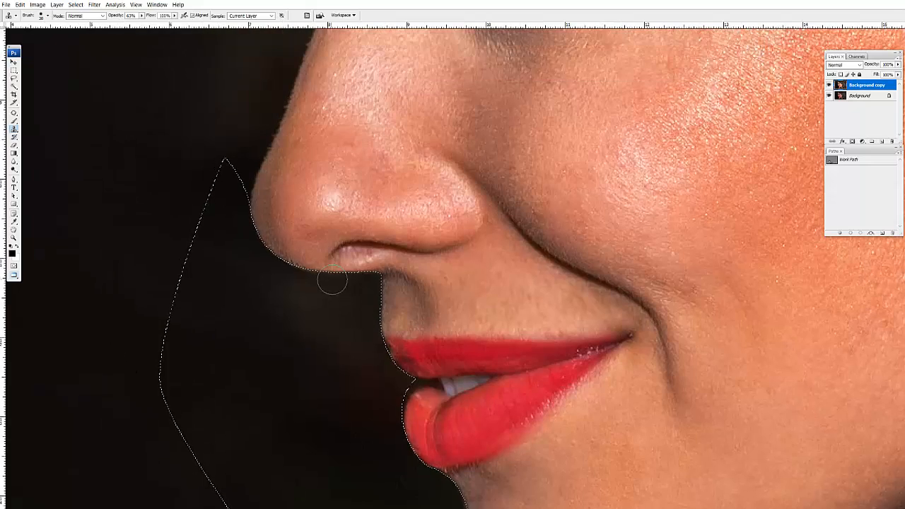
# - Examine the whole portrait with the Background copy layer hidden and shown
pyautogui.hotkey('ctrl', '-')
pyautogui.hotkey('ctrl', '-')
pyautogui.hotkey('ctrl', '-')
pyautogui.hotkey('ctrl', '-')
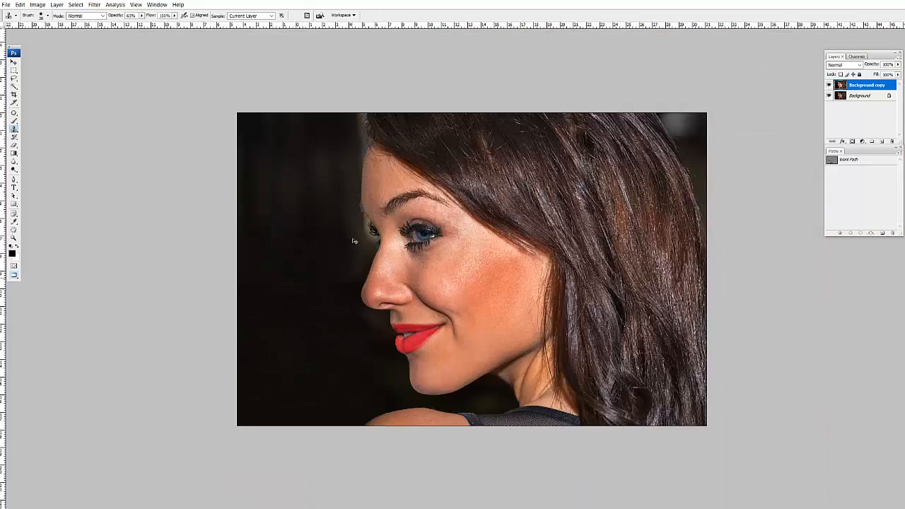
pyautogui.click(829, 85)
pyautogui.click(830, 85)
pyautogui.click(829, 85)
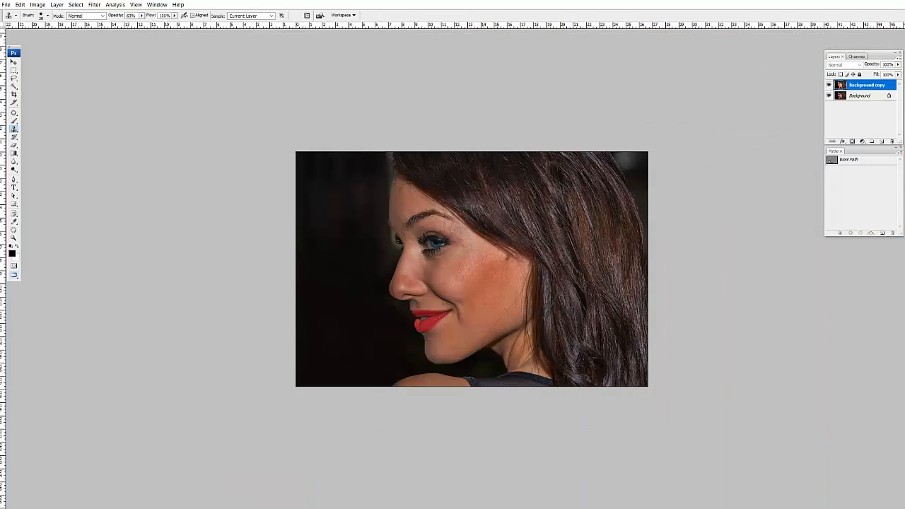
pyautogui.click(830, 86)
pyautogui.moveTo(651, 377); pyautogui.dragTo(311, 157)
pyautogui.moveTo(466, 277); pyautogui.dragTo(458, 257)
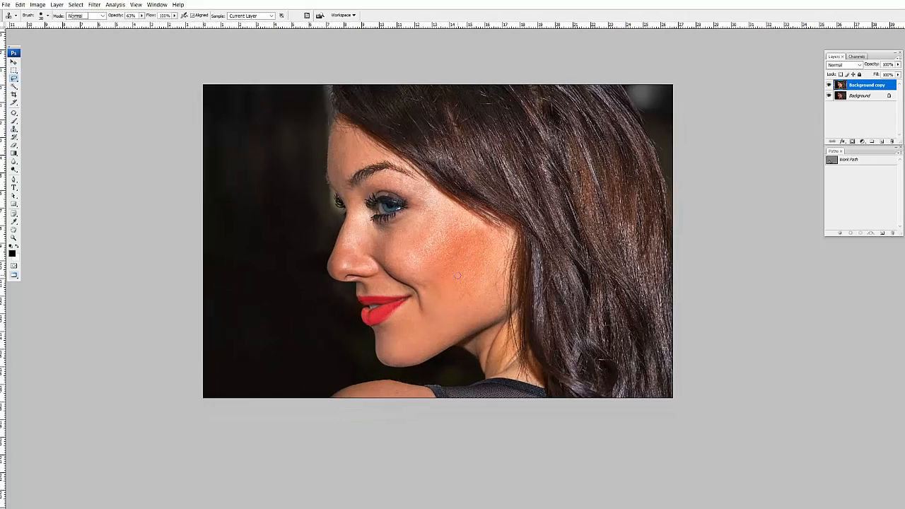
# - Lasso a loose selection around the face and neck, and add the bare shoulder to it
pyautogui.press('l')
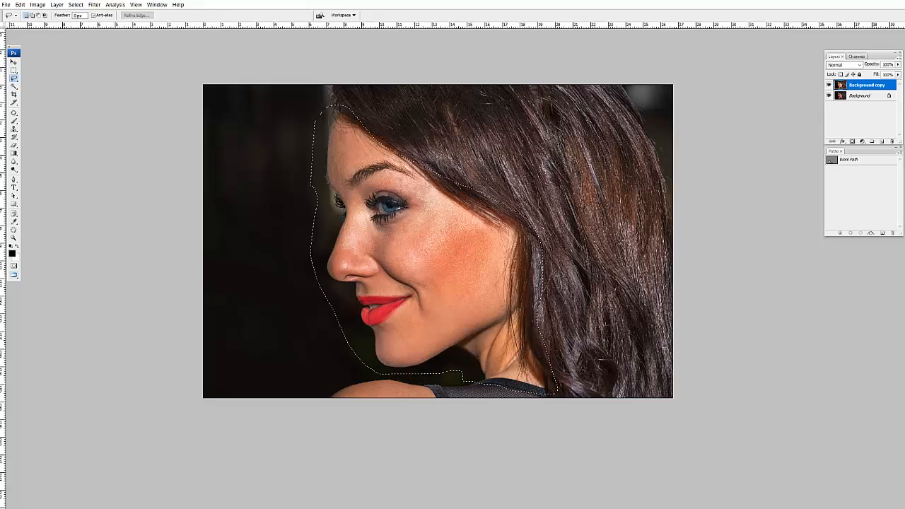
pyautogui.moveTo(372, 365); pyautogui.dragTo(453, 424)
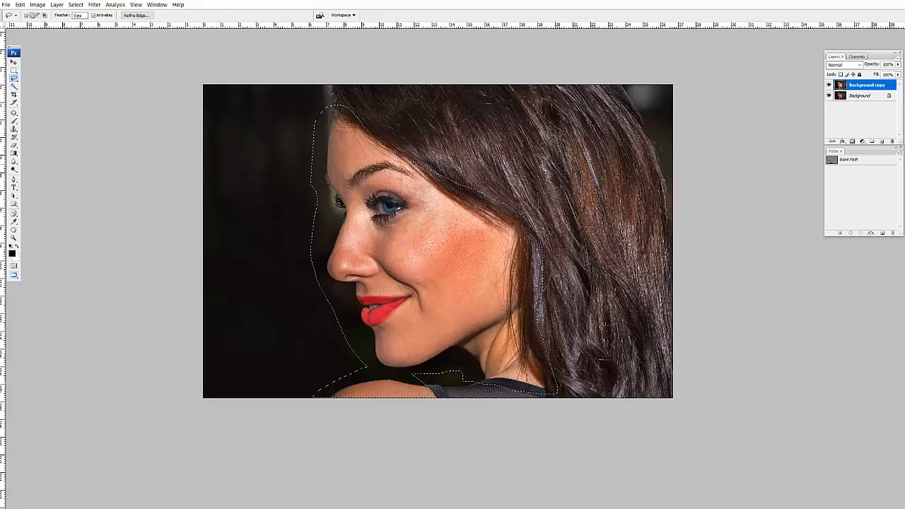
pyautogui.press('Tab')
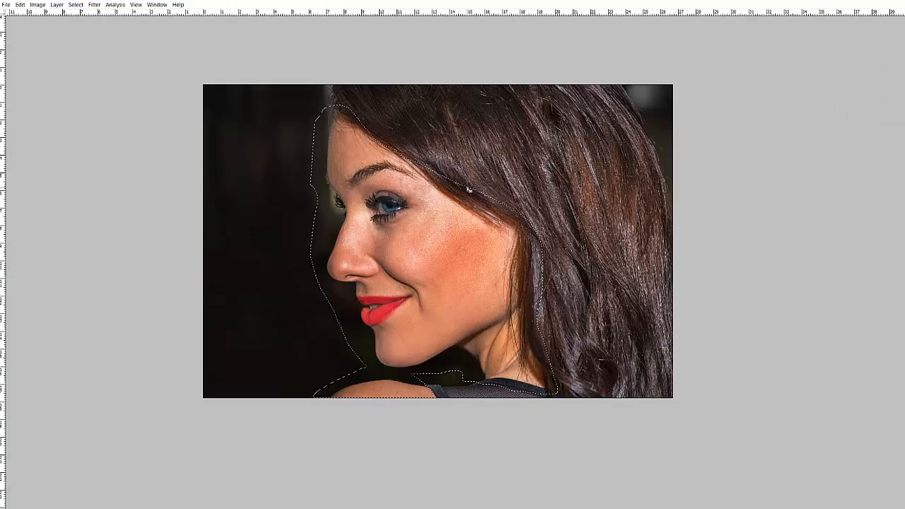
pyautogui.press('Tab')
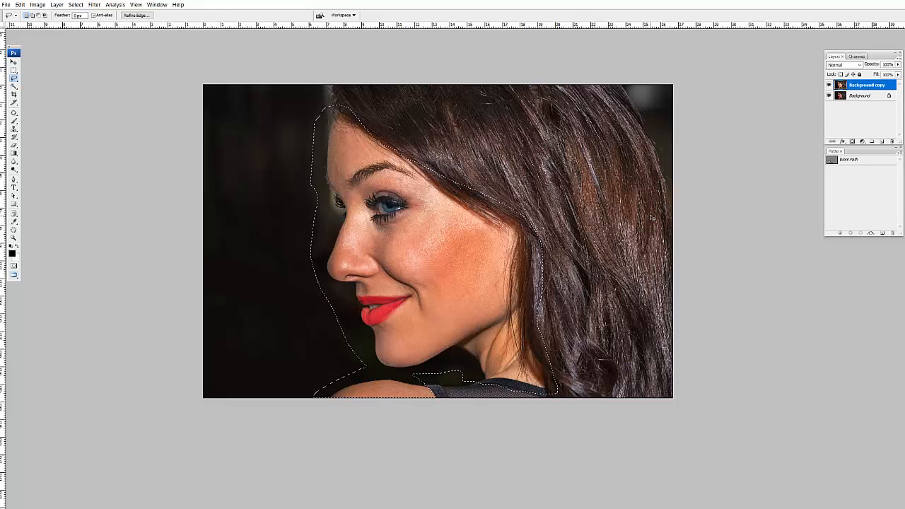
# - Copy the selected face, neck and shoulder to a new layer and hide the Background layer
pyautogui.hotkey('ctrl', 'j')
pyautogui.click(828, 105)
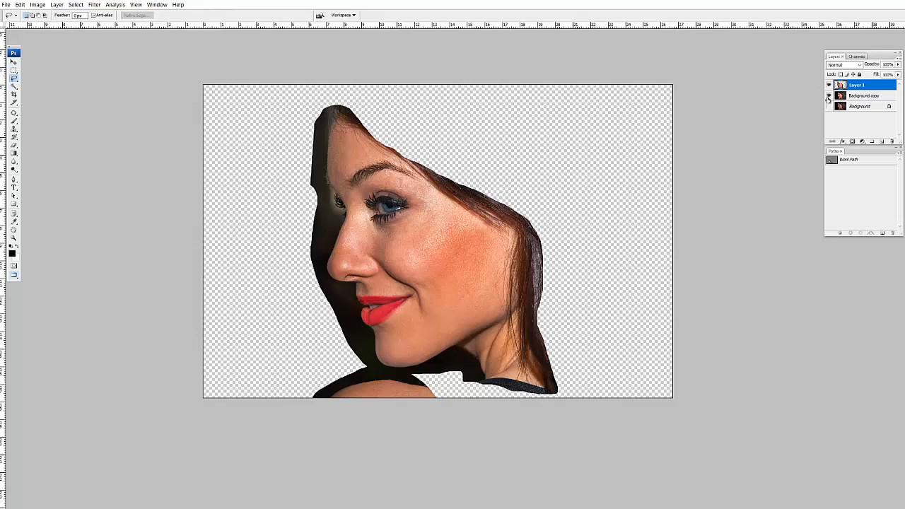
pyautogui.click(829, 96)
# - Smooth the skin on the copied face layer with Imagenomic Portraiture's Smoothing: Medium preset and compare the result before and after
pyautogui.click(92, 5)
pyautogui.moveTo(116, 5)
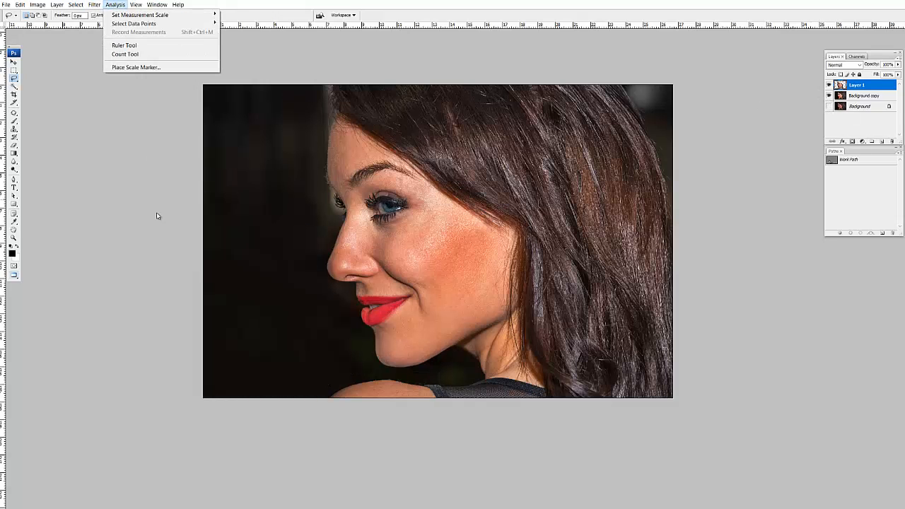
pyautogui.click(318, 16)
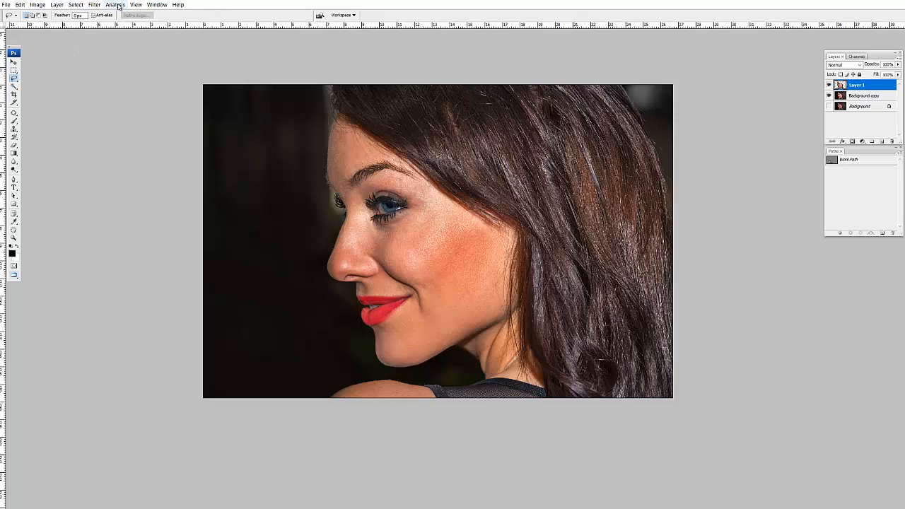
pyautogui.click(93, 5)
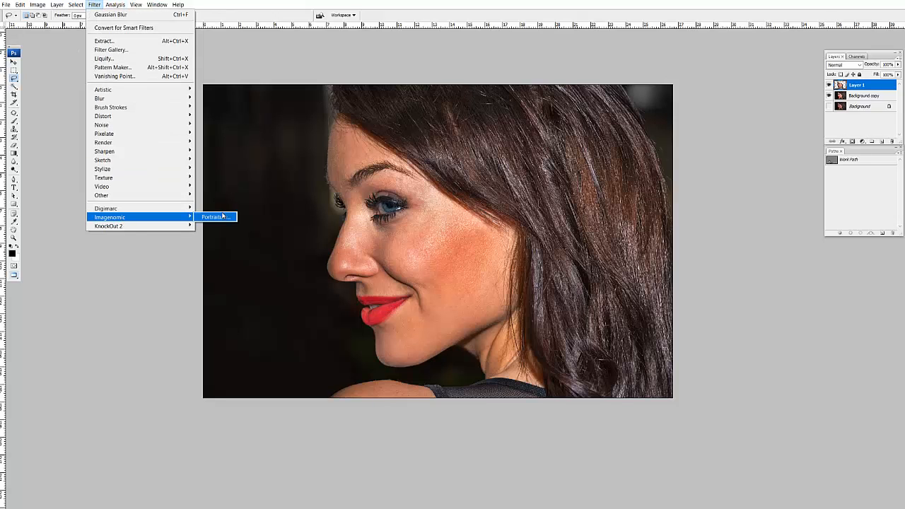
pyautogui.click(216, 217)
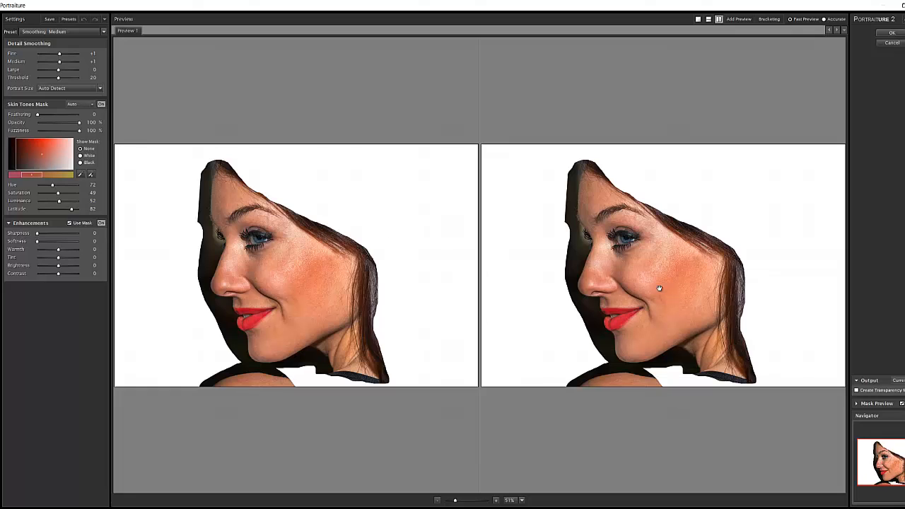
pyautogui.click(891, 34)
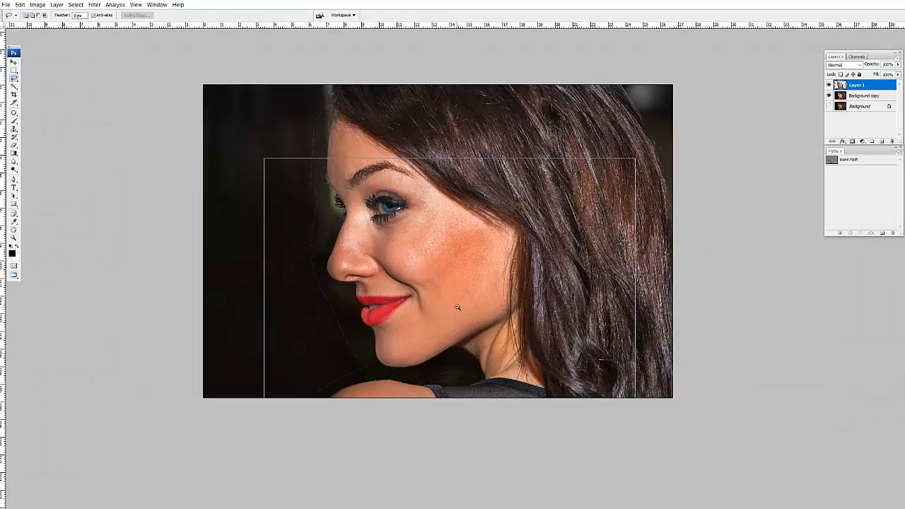
pyautogui.hotkey('ctrl', '+')
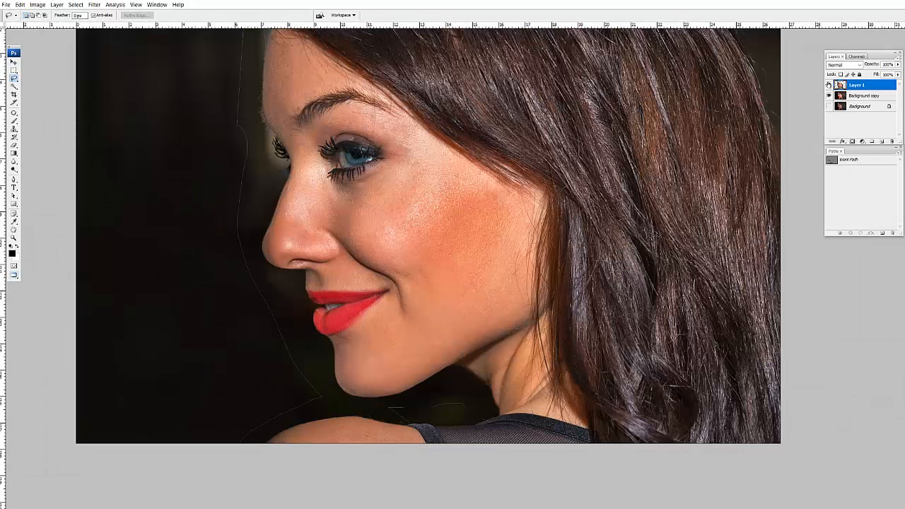
pyautogui.scroll(2, 423, 281)
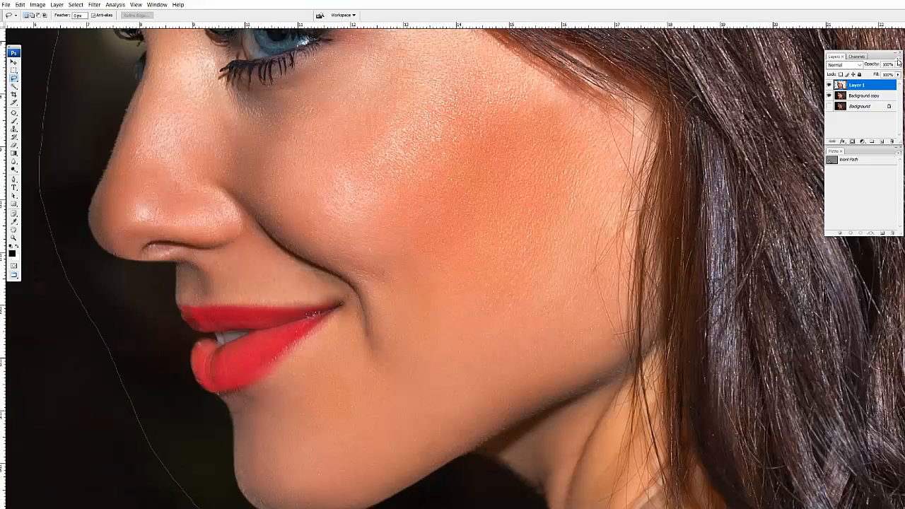
pyautogui.click(829, 85)
pyautogui.scroll(-3, 467, 253)
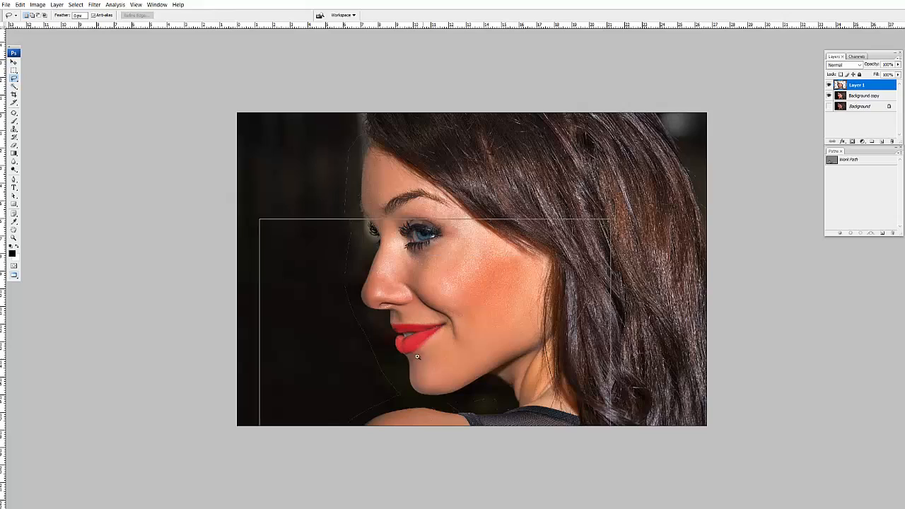
# - Erase the thin leftover edge line on the copied face layer beside the chin, mouth and nose and around the forehead hairline
pyautogui.scroll(1, 422, 359)
pyautogui.moveTo(410, 374); pyautogui.dragTo(444, 287)
pyautogui.press('e')
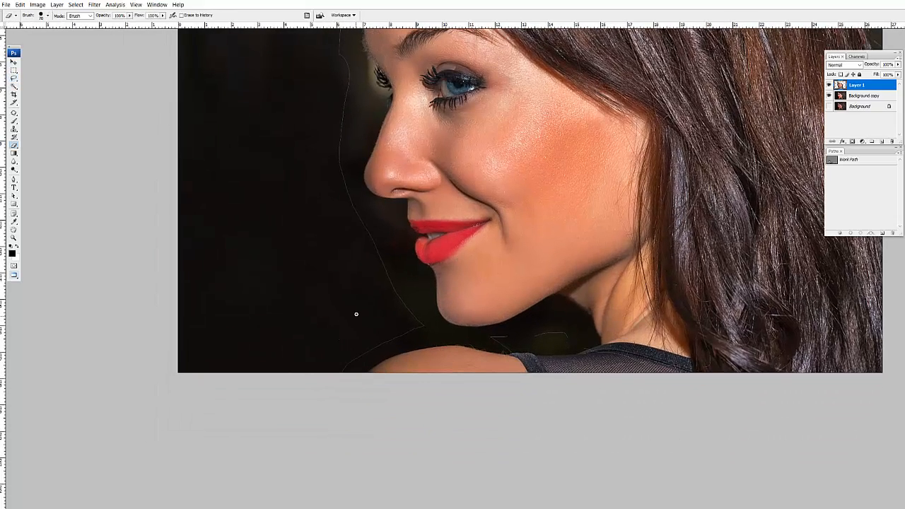
pyautogui.scroll(1, 337, 383)
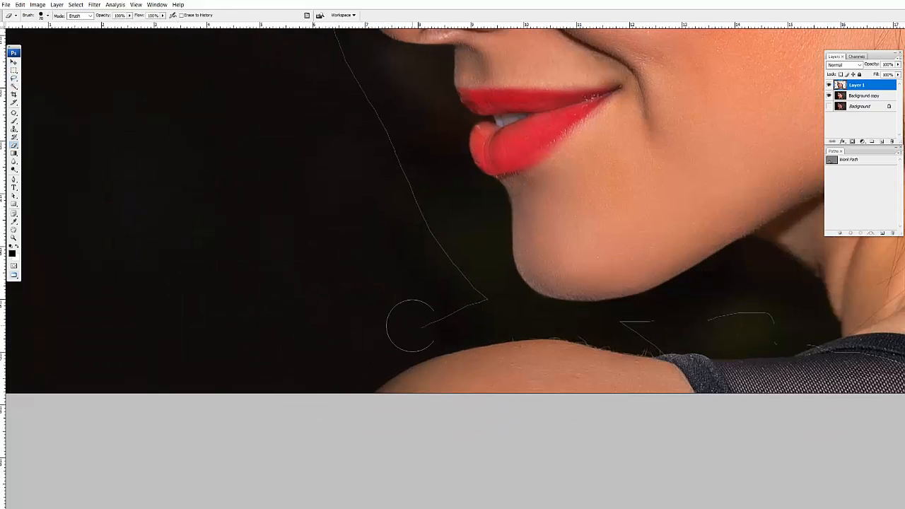
pyautogui.moveTo(411, 179); pyautogui.dragTo(489, 368)
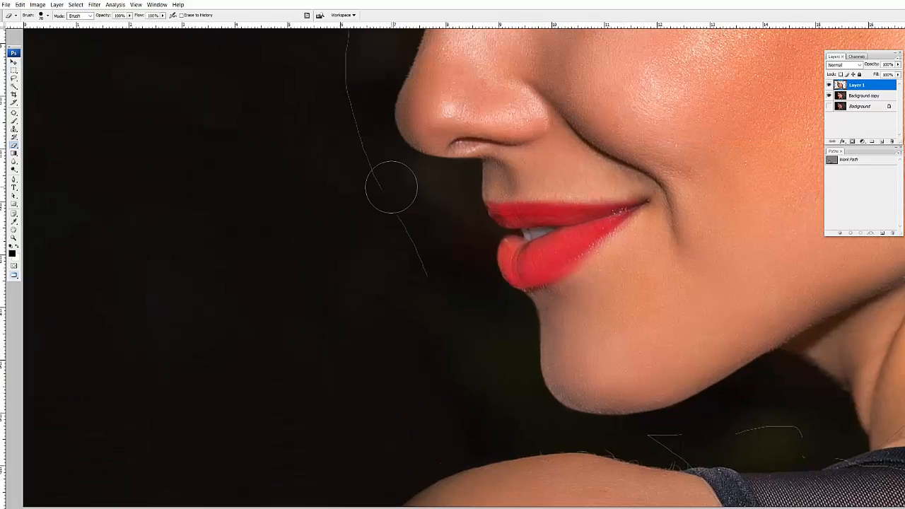
pyautogui.moveTo(437, 249); pyautogui.dragTo(467, 301)
pyautogui.moveTo(348, 129); pyautogui.dragTo(326, 216)
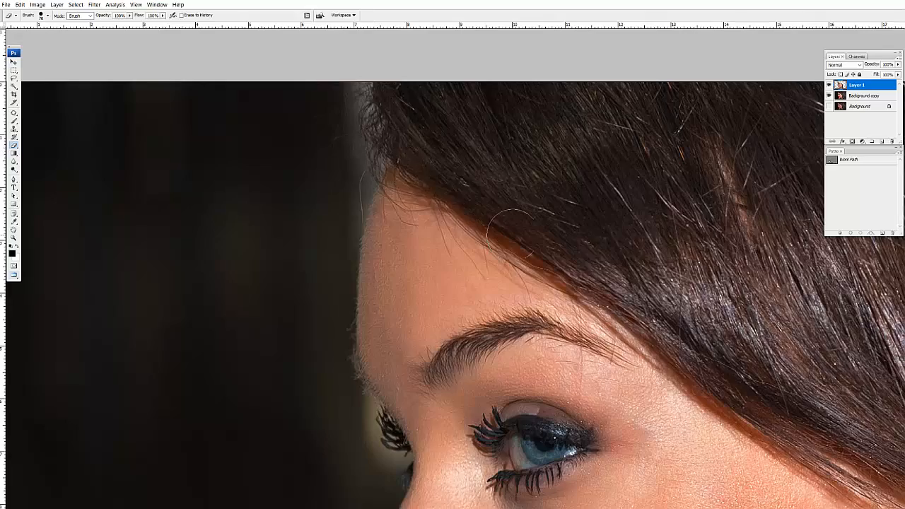
pyautogui.moveTo(564, 269); pyautogui.dragTo(516, 204)
pyautogui.moveTo(632, 244); pyautogui.dragTo(534, 172)
# - Hide the Background copy layer and soften Layer 1's outer hair edge with the Eraser, from the hairline down to the neck
pyautogui.click(829, 96)
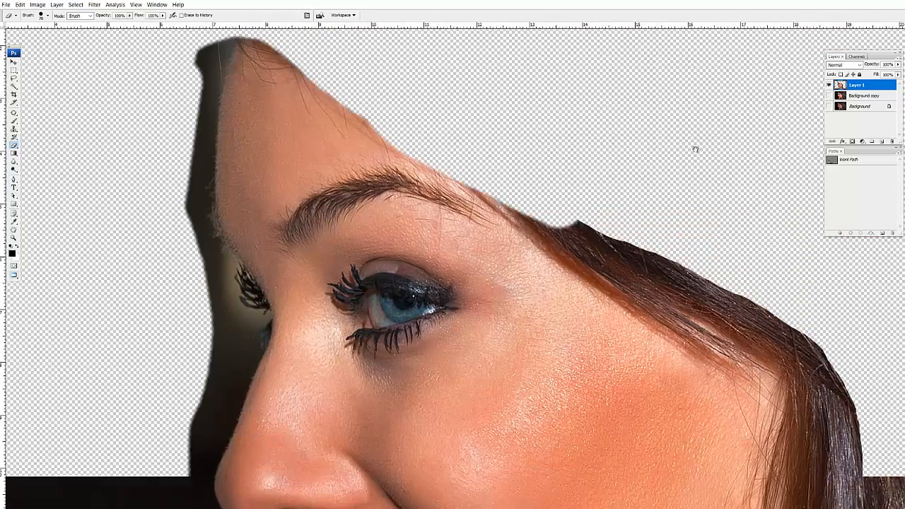
pyautogui.moveTo(696, 149); pyautogui.dragTo(597, 94)
pyautogui.moveTo(466, 142)
pyautogui.mouseDown()
pyautogui.moveTo(527, 187)
pyautogui.moveTo(642, 235)
pyautogui.mouseUp()
pyautogui.moveTo(672, 262); pyautogui.dragTo(620, 175)
pyautogui.moveTo(631, 185)
pyautogui.mouseDown()
pyautogui.moveTo(713, 285)
pyautogui.moveTo(686, 165)
pyautogui.mouseUp()
pyautogui.moveTo(686, 169)
pyautogui.mouseDown()
pyautogui.moveTo(701, 288)
pyautogui.moveTo(686, 160)
pyautogui.moveTo(694, 295)
pyautogui.moveTo(723, 431)
pyautogui.mouseUp()
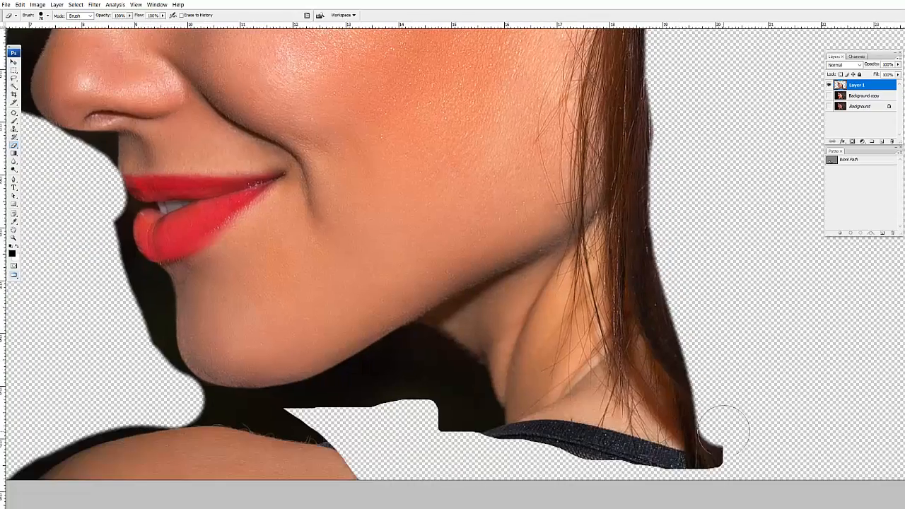
# - Erase the leftover clothing and dark background on Layer 1 along the collar, under the jaw and above the shoulder
pyautogui.scroll(-3, 723, 428)
pyautogui.moveTo(738, 360)
pyautogui.mouseDown()
pyautogui.moveTo(665, 393)
pyautogui.moveTo(535, 365)
pyautogui.moveTo(476, 345)
pyautogui.moveTo(422, 288)
pyautogui.moveTo(436, 278)
pyautogui.moveTo(490, 333)
pyautogui.moveTo(488, 302)
pyautogui.mouseUp()
pyautogui.moveTo(448, 291)
pyautogui.mouseDown()
pyautogui.moveTo(476, 274)
pyautogui.moveTo(341, 297)
pyautogui.moveTo(398, 292)
pyautogui.mouseUp()
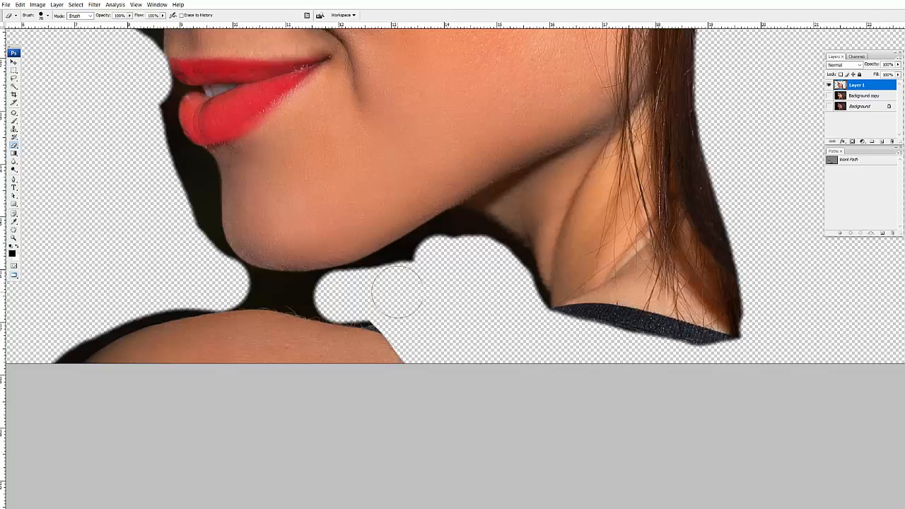
pyautogui.moveTo(227, 283); pyautogui.dragTo(405, 308)
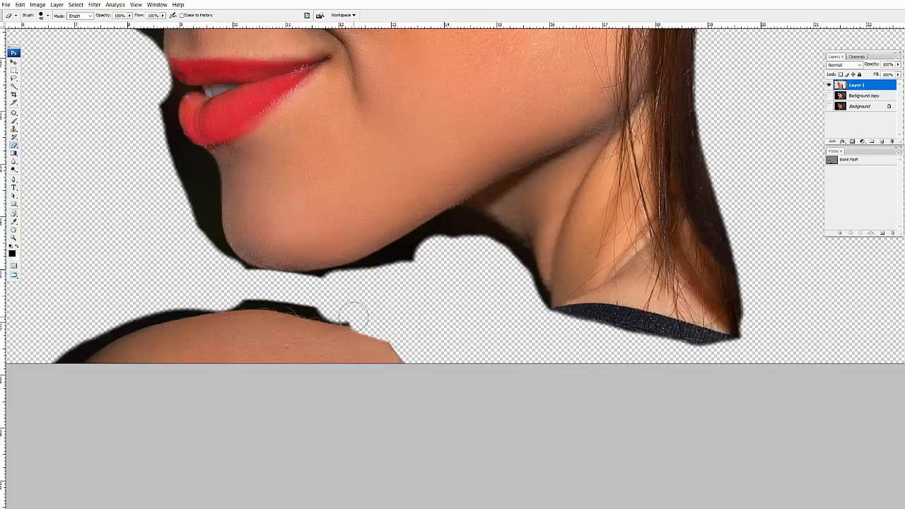
# - Trim the dark background edge of Layer 1 in front of the chin, lips, nose and forehead with the Eraser
pyautogui.moveTo(135, 212)
pyautogui.mouseDown()
pyautogui.moveTo(234, 269)
pyautogui.moveTo(235, 328)
pyautogui.mouseUp()
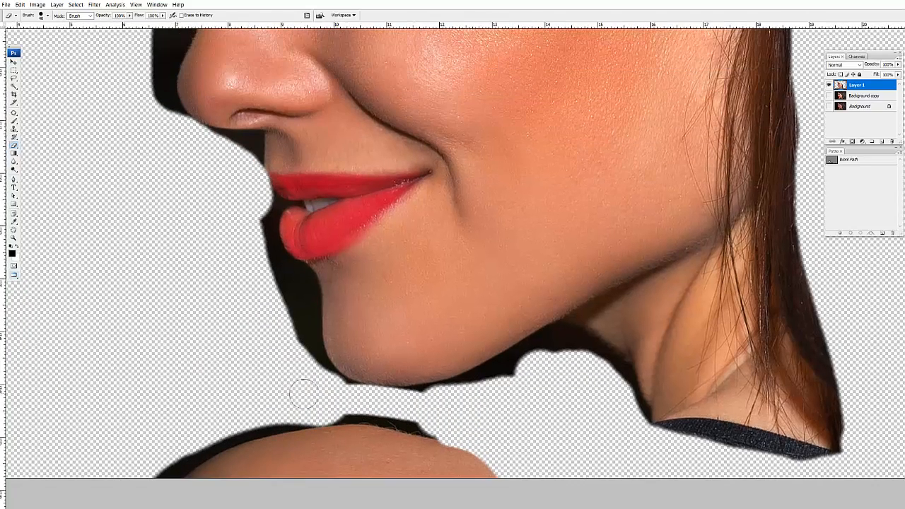
pyautogui.moveTo(313, 383)
pyautogui.mouseDown()
pyautogui.moveTo(297, 314)
pyautogui.moveTo(260, 239)
pyautogui.mouseUp()
pyautogui.moveTo(230, 184); pyautogui.dragTo(294, 311)
pyautogui.moveTo(232, 257)
pyautogui.mouseDown()
pyautogui.moveTo(218, 154)
pyautogui.moveTo(245, 329)
pyautogui.mouseUp()
pyautogui.moveTo(244, 264)
pyautogui.mouseDown()
pyautogui.moveTo(220, 115)
pyautogui.moveTo(226, 183)
pyautogui.mouseUp()
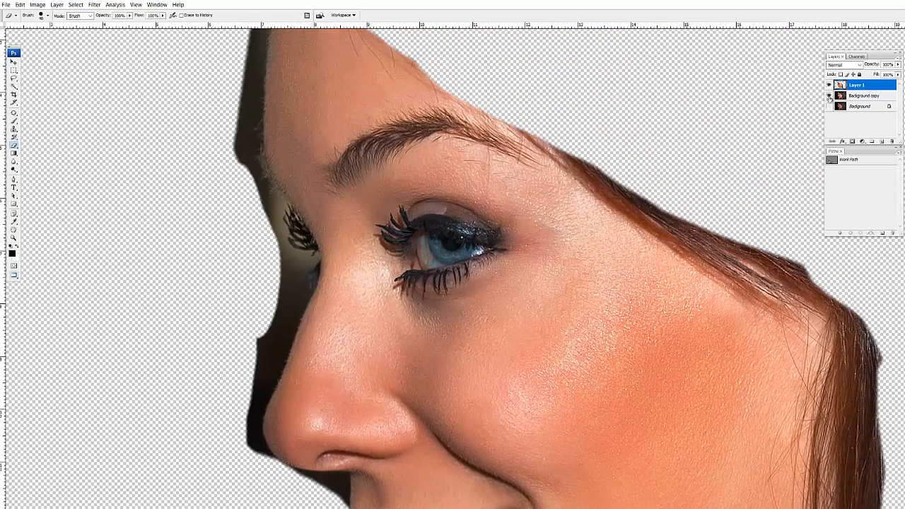
# - Show the Background copy and Background layers again beneath the trimmed face layer
pyautogui.moveTo(829, 97); pyautogui.dragTo(829, 106)
pyautogui.hotkey('ctrl', '-')
pyautogui.hotkey('ctrl', '-')
pyautogui.hotkey('ctrl', '-')
pyautogui.hotkey('ctrl', '-')
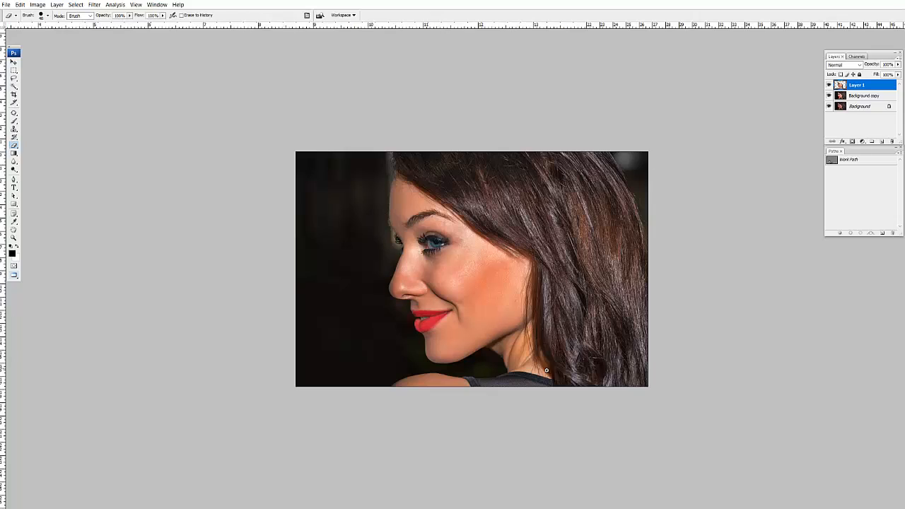
pyautogui.moveTo(412, 255); pyautogui.dragTo(480, 368)
# - Compare the skin texture on the nose, cheek and mouth area with Layer 1 hidden and shown
pyautogui.click(828, 86)
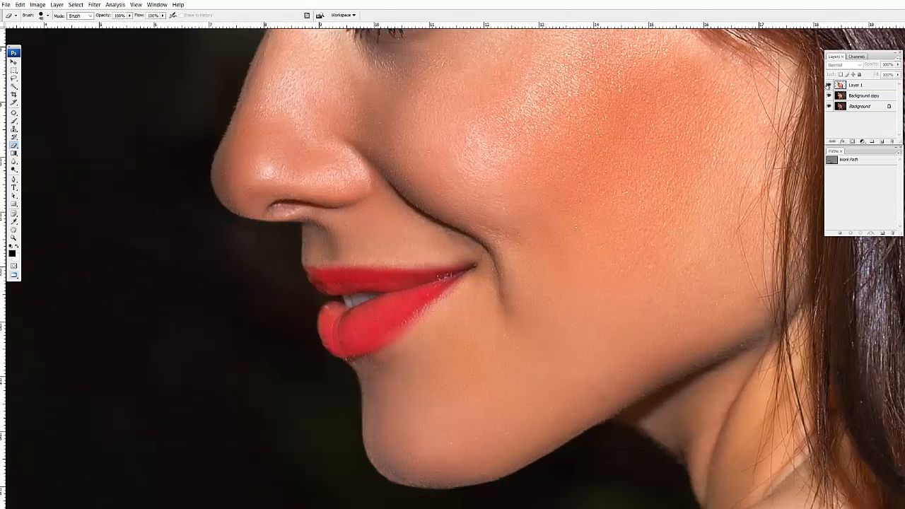
pyautogui.click(829, 85)
pyautogui.scroll(1, 542, 205)
pyautogui.moveTo(602, 136); pyautogui.dragTo(545, 257)
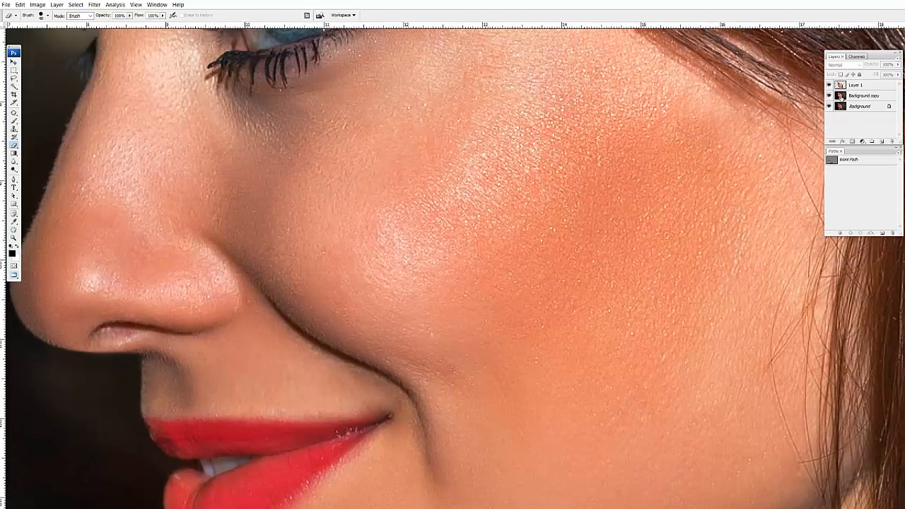
pyautogui.click(829, 85)
pyautogui.click(829, 84)
pyautogui.scroll(-1, 481, 194)
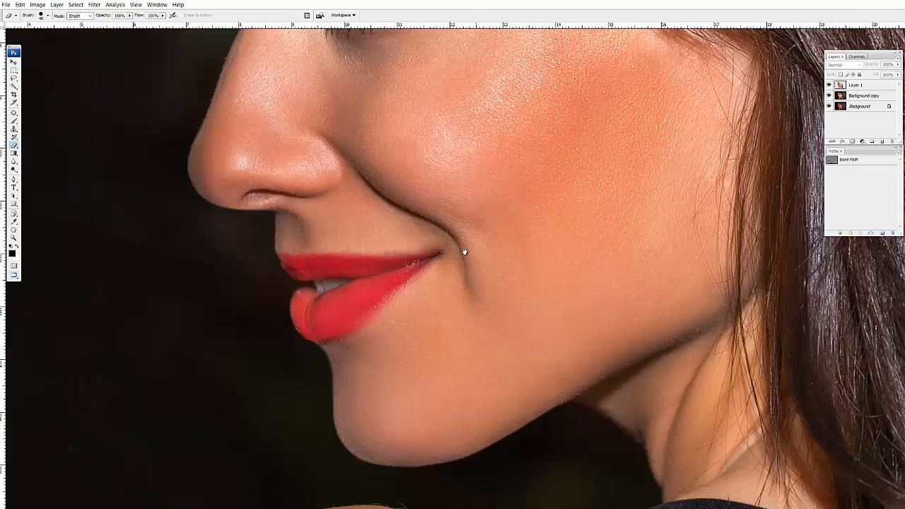
# - Merge the smoothed face layer with the Background copy layer into one layer
pyautogui.click(858, 86)
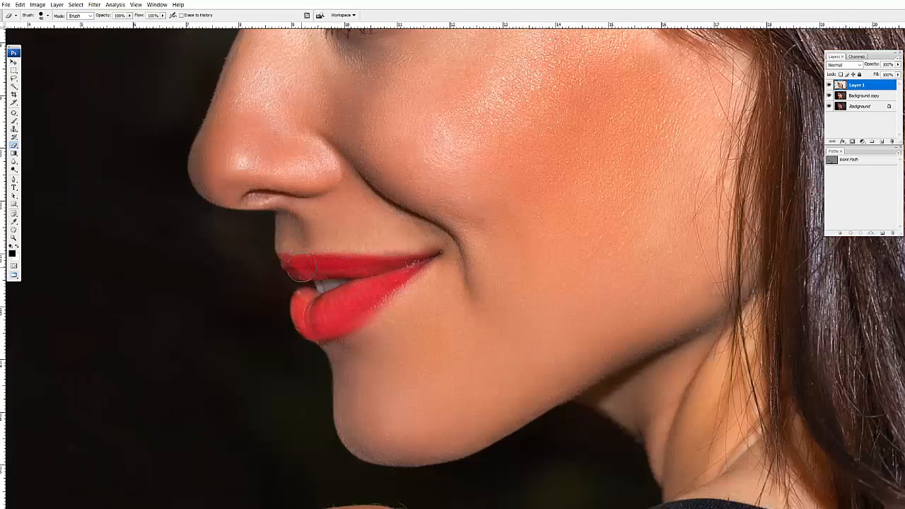
pyautogui.hotkey('ctrl', '0')
pyautogui.press('p')
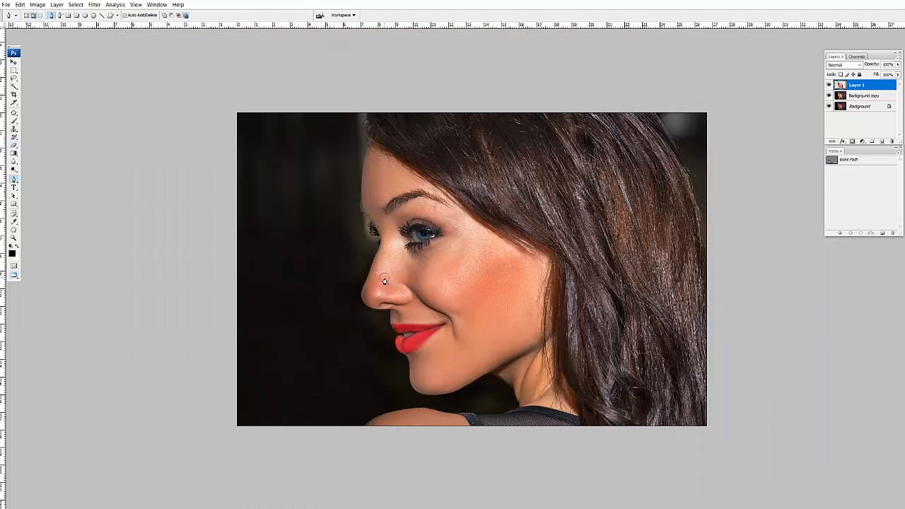
pyautogui.keyDown('shift'); pyautogui.click(862, 96); pyautogui.keyUp('shift')
pyautogui.hotkey('ctrl', 'e')
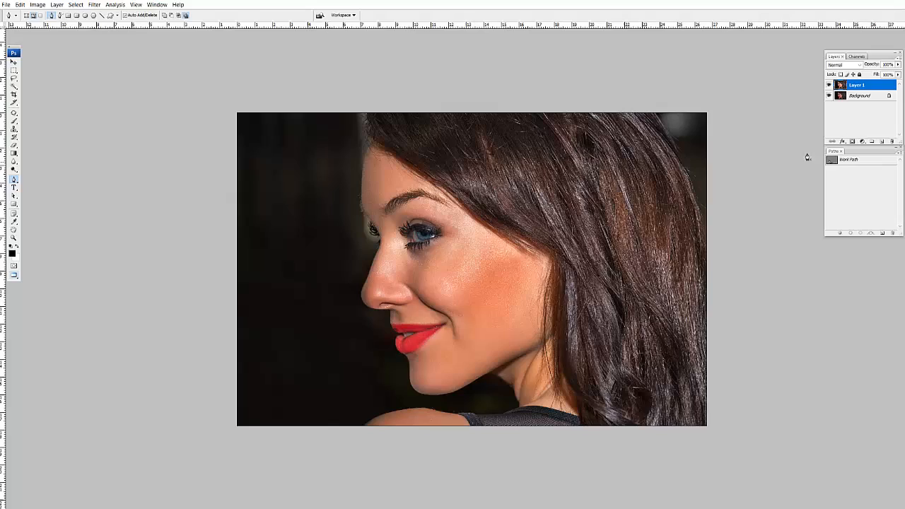
# - Compare the whole retouched portrait with the original by hiding and showing the merged layer
pyautogui.click(829, 85)
pyautogui.click(830, 85)
pyautogui.click(829, 85)
pyautogui.click(830, 85)
# - Trace a closed Pen path around the upper and lower lips, leaving out the teeth
pyautogui.scroll(3, 437, 308)
pyautogui.scroll(1, 361, 348)
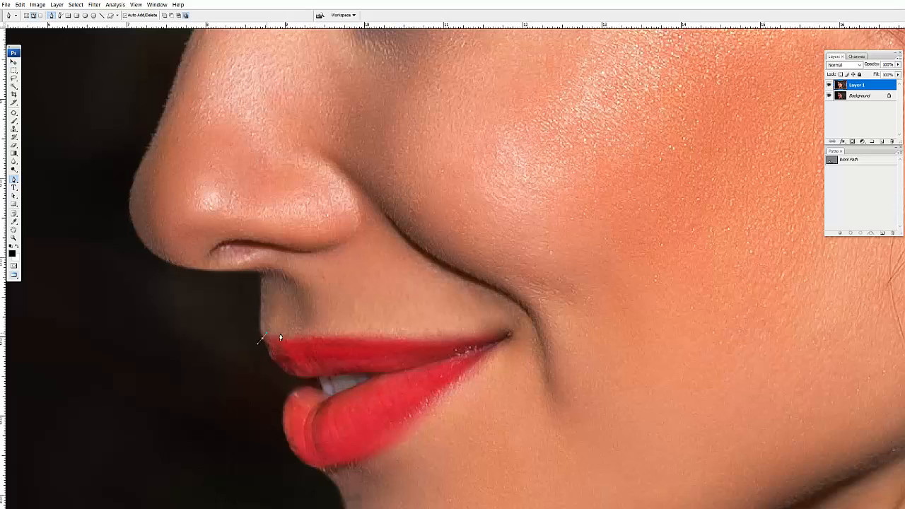
pyautogui.moveTo(263, 339); pyautogui.dragTo(441, 345)
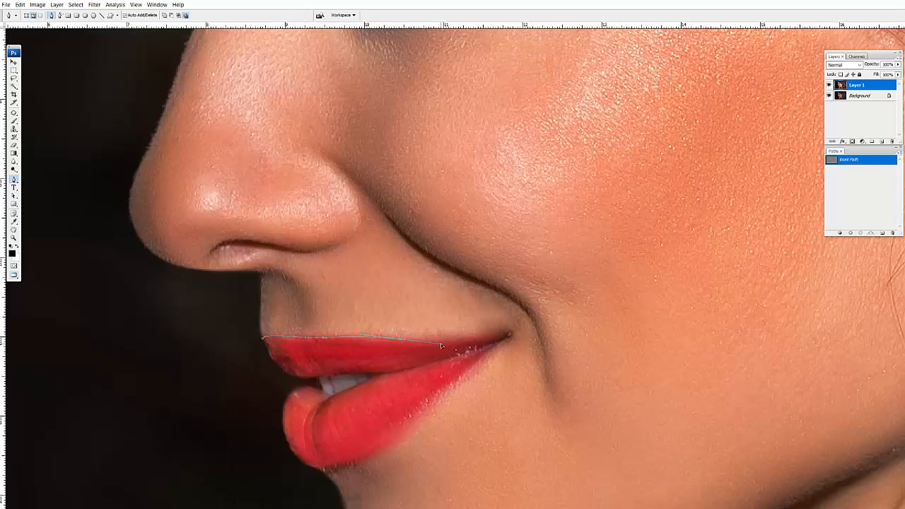
pyautogui.click(508, 334)
pyautogui.moveTo(302, 461); pyautogui.dragTo(290, 454)
pyautogui.moveTo(300, 387); pyautogui.dragTo(375, 377)
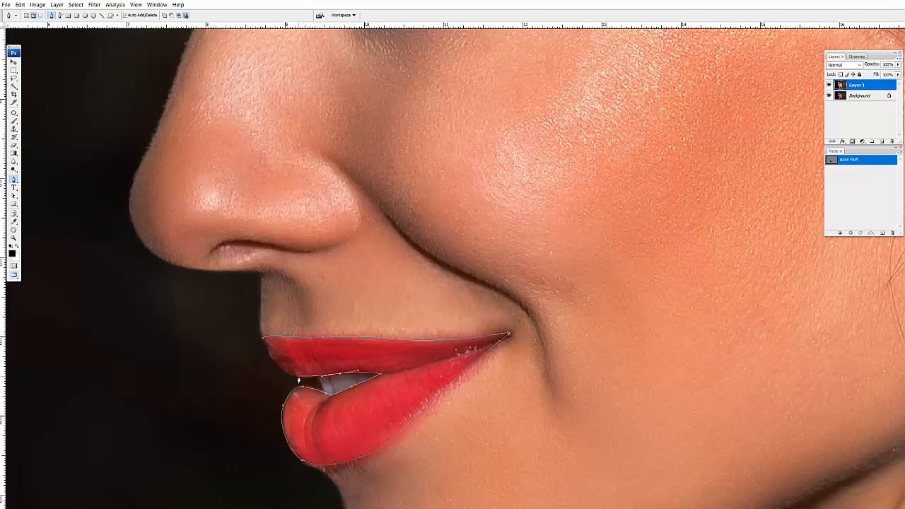
pyautogui.click(262, 338)
# - Convert the lip path to a selection, feather its edge and copy the lips to a new layer
pyautogui.hotkey('ctrl', 'Return')
pyautogui.hotkey('ctrl', 'alt', 'd')
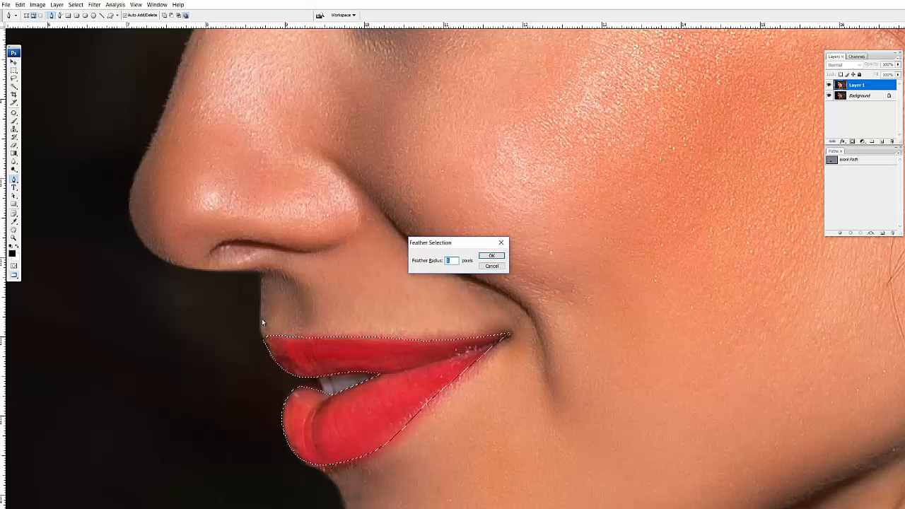
pyautogui.press('Return')
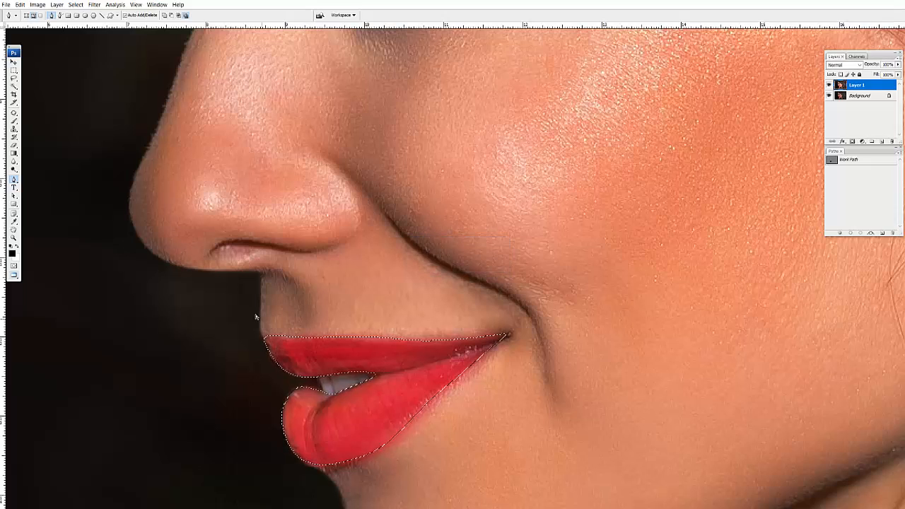
pyautogui.hotkey('ctrl', 'j')
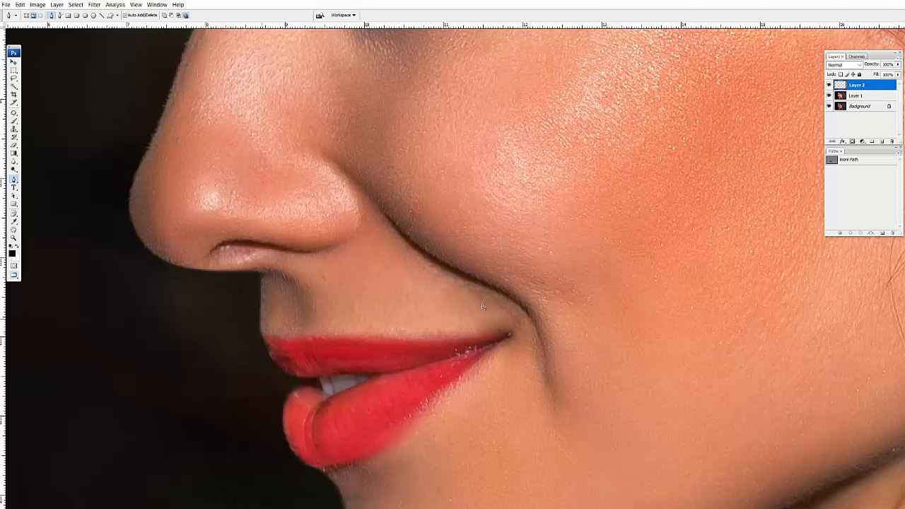
# - Recolor the lip layer with Hue/Saturation, shifting the hue toward orange-red, raising the saturation and lowering the lightness
pyautogui.hotkey('ctrl', 'u')
pyautogui.moveTo(828, 55); pyautogui.dragTo(481, 100)
pyautogui.moveTo(456, 135); pyautogui.dragTo(446, 177)
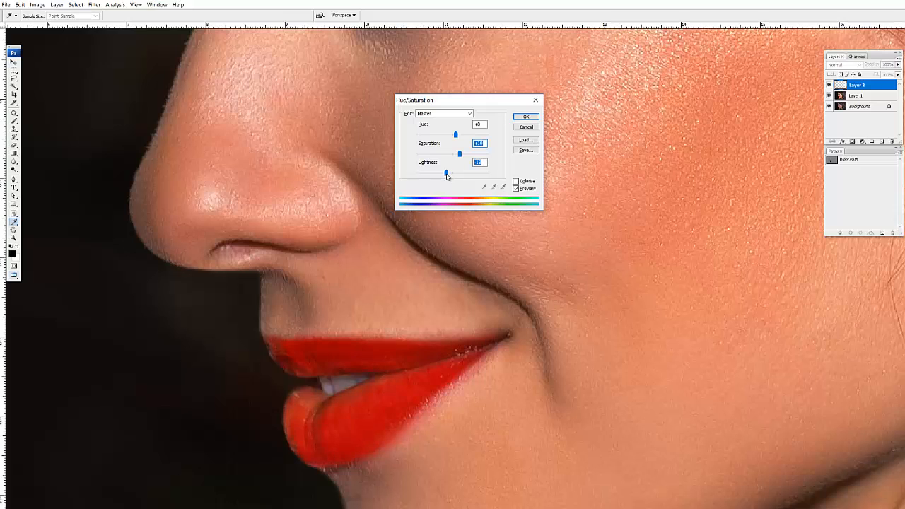
pyautogui.press('Return')
pyautogui.hotkey('ctrl', '0')
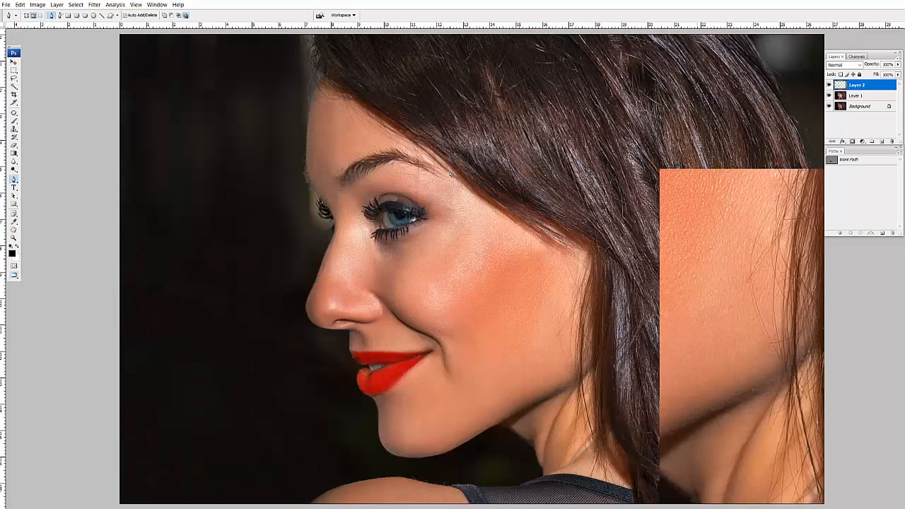
# - Compare the lip color in the whole portrait with the lip layer hidden and shown
pyautogui.click(829, 85)
pyautogui.click(829, 85)
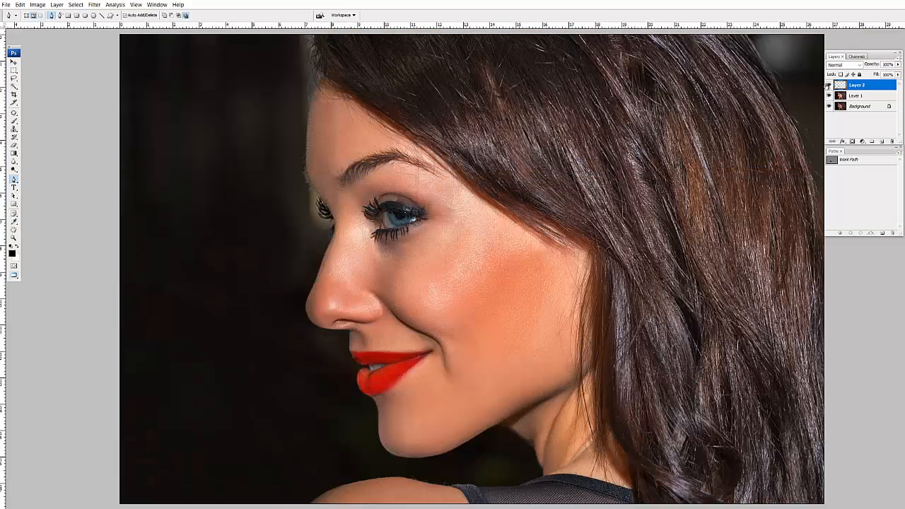
pyautogui.click(829, 85)
pyautogui.click(829, 85)
pyautogui.hotkey('ctrl', '-')
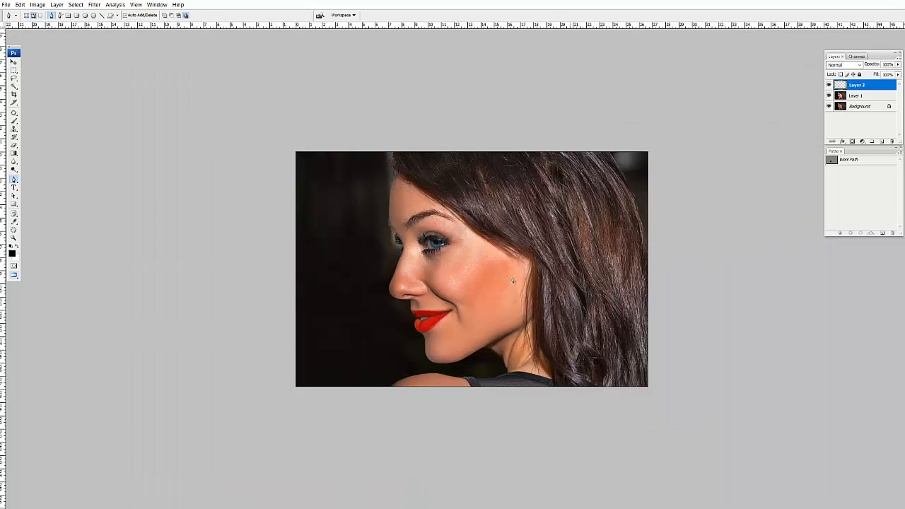
pyautogui.moveTo(352, 259); pyautogui.dragTo(515, 353)
pyautogui.hotkey('ctrl', '0')
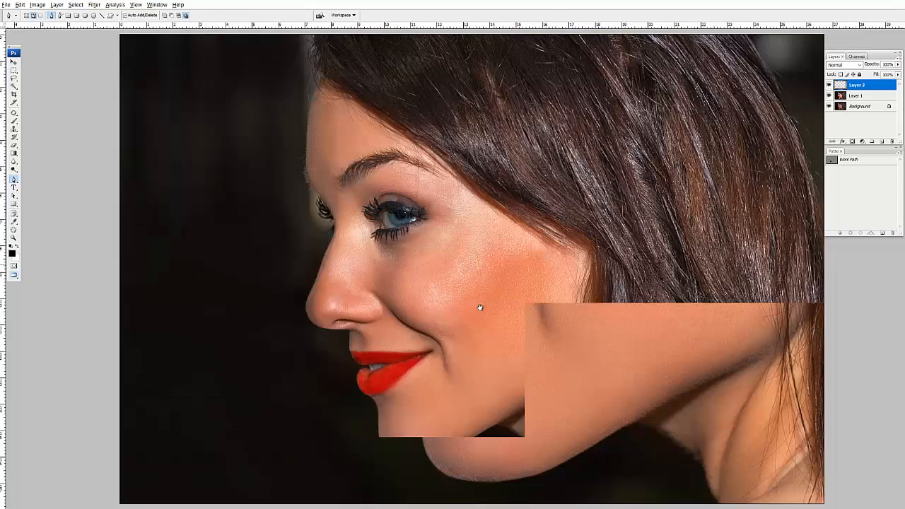
# - Merge the recolored lip layer down into Layer 1
pyautogui.moveTo(308, 332); pyautogui.dragTo(425, 393)
pyautogui.moveTo(398, 325); pyautogui.dragTo(386, 345)
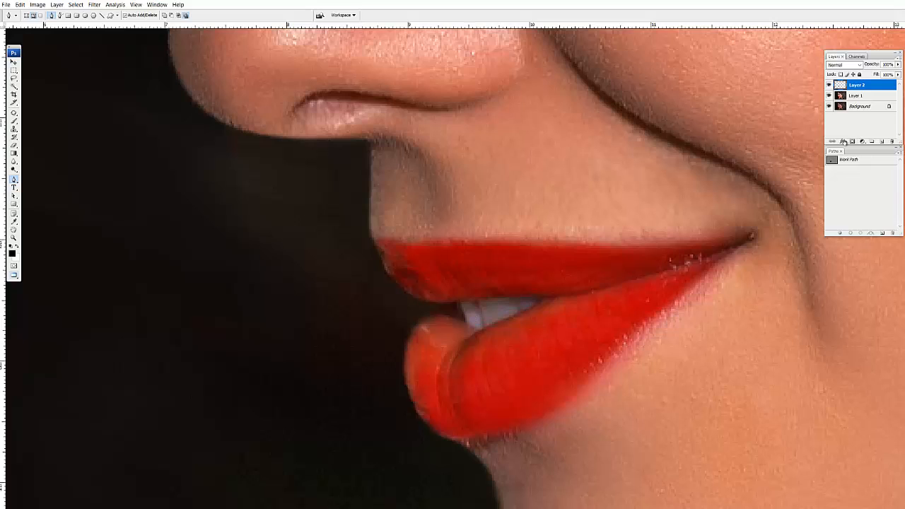
pyautogui.hotkey('ctrl', 'z')
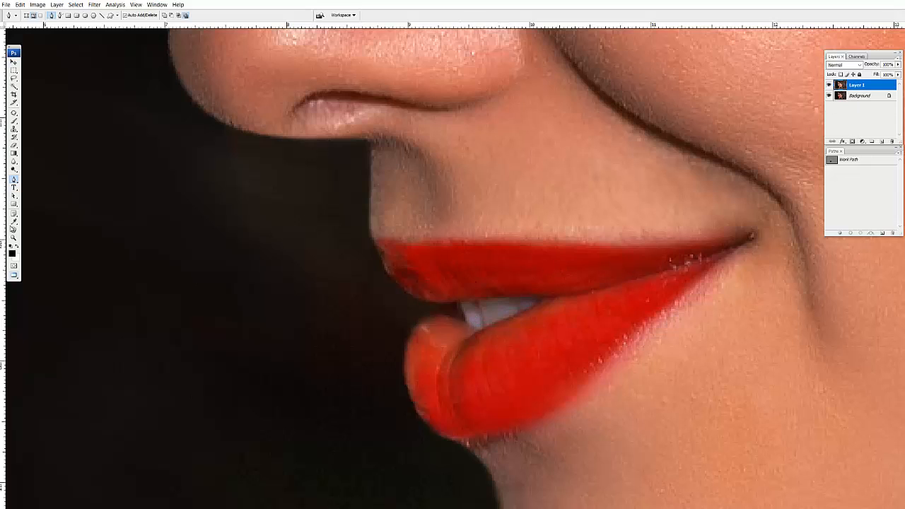
# - Set up the Dodge tool with an 8 px brush and a reduced hardness for the teeth
pyautogui.click(14, 237)
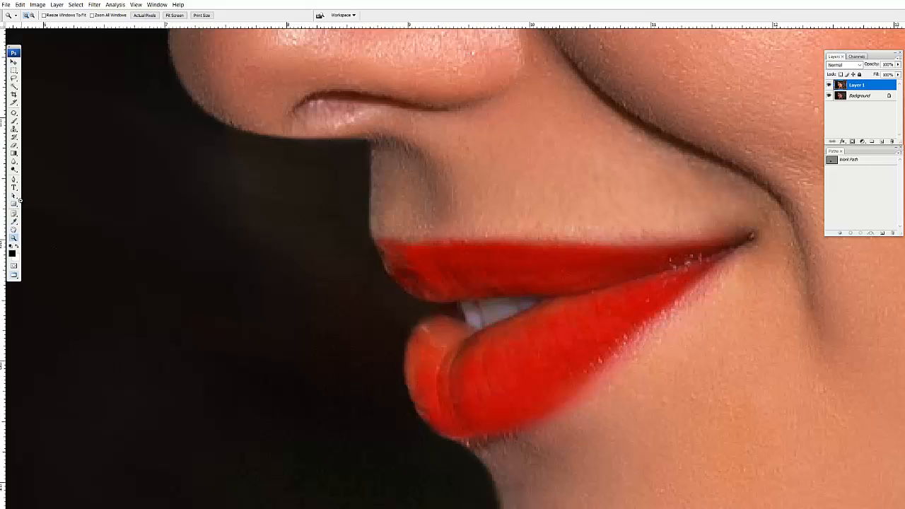
pyautogui.click(12, 170)
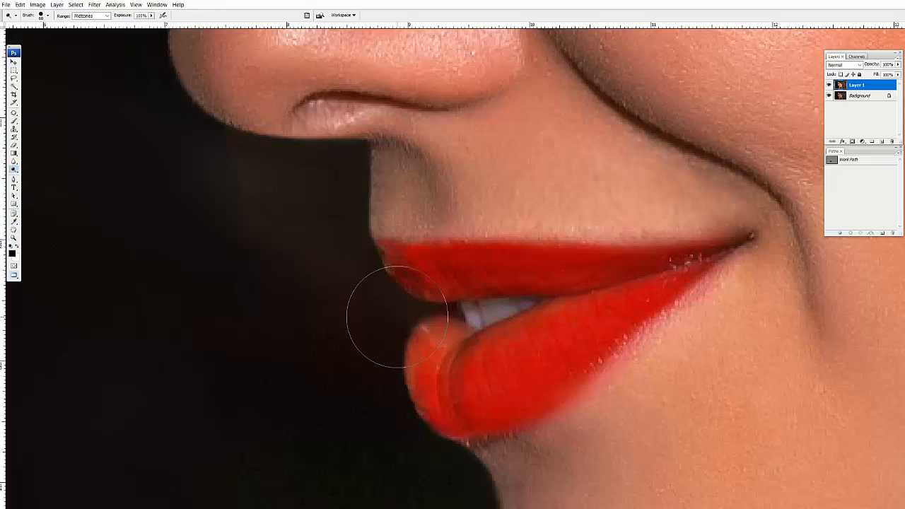
pyautogui.press('[')
pyautogui.press('[')
pyautogui.press('[')
pyautogui.press('[')
pyautogui.press('[')
pyautogui.press('[')
pyautogui.press('[')
pyautogui.rightClick(488, 312)
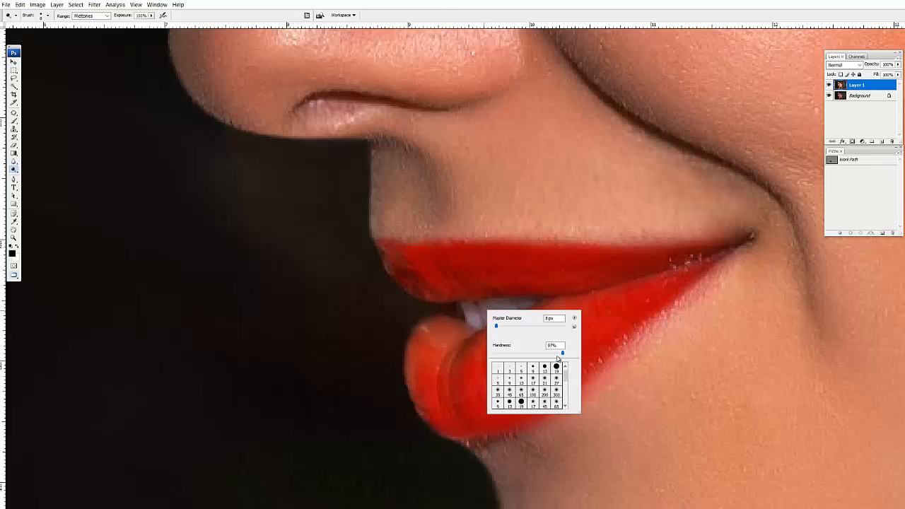
pyautogui.moveTo(562, 353); pyautogui.dragTo(546, 353)
pyautogui.press('Return')
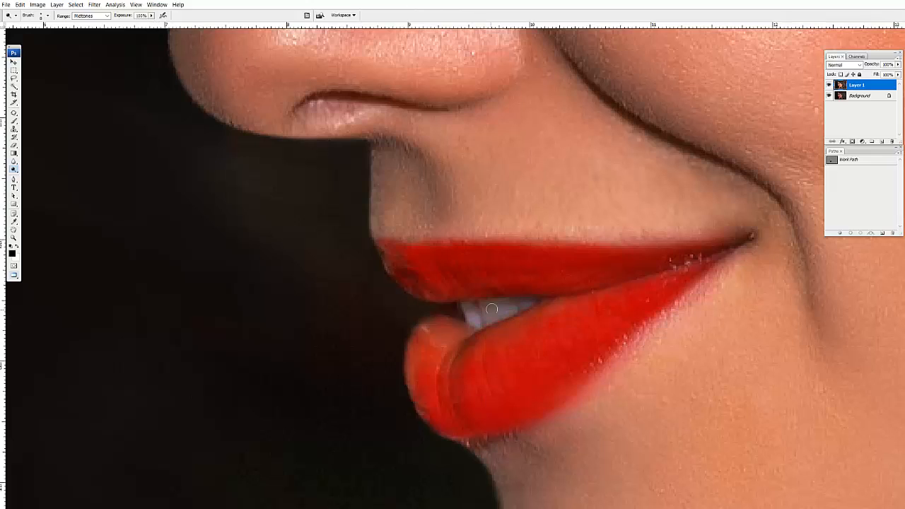
# - Lighten the teeth between the lips with the Dodge tool at 14% exposure
pyautogui.moveTo(492, 309); pyautogui.dragTo(511, 307)
pyautogui.click(152, 15)
pyautogui.moveTo(156, 25); pyautogui.dragTo(118, 27)
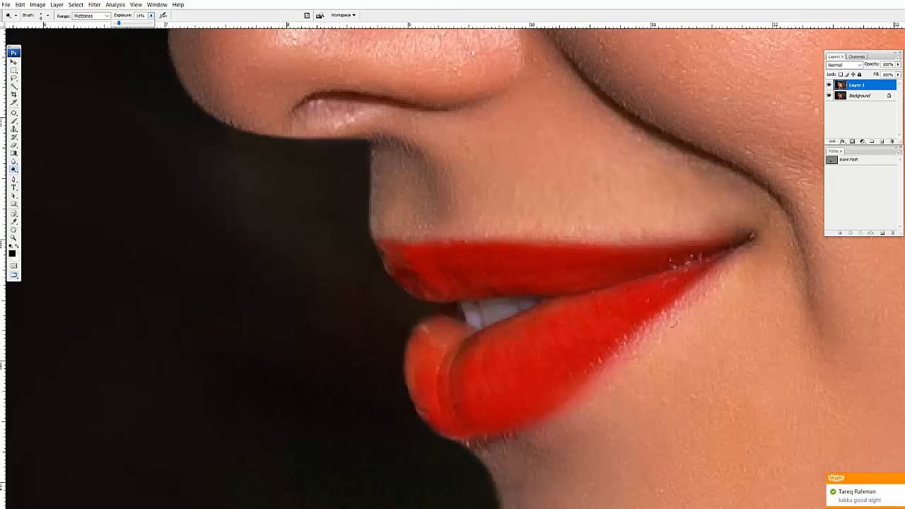
pyautogui.moveTo(475, 324)
pyautogui.mouseDown()
pyautogui.moveTo(513, 305)
pyautogui.moveTo(460, 302)
pyautogui.moveTo(520, 302)
pyautogui.moveTo(478, 319)
pyautogui.moveTo(456, 309)
pyautogui.moveTo(468, 321)
pyautogui.moveTo(470, 307)
pyautogui.moveTo(498, 314)
pyautogui.mouseUp()
# - Compare the teeth and lips up close with Layer 1 hidden and shown
pyautogui.hotkey('ctrl', '-')
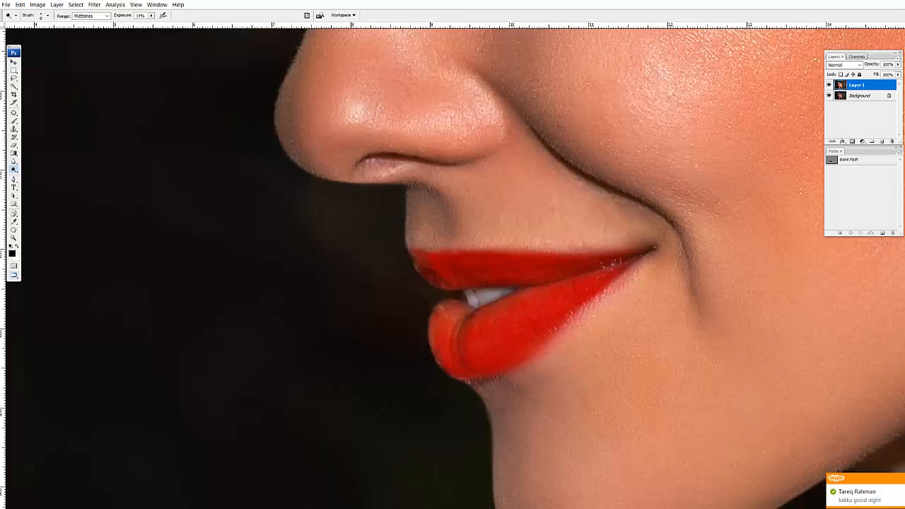
pyautogui.click(830, 87)
pyautogui.click(829, 87)
pyautogui.click(829, 86)
pyautogui.click(829, 87)
# - Compare the entire portrait before and after retouching by hiding and showing Layer 1
pyautogui.hotkey('ctrl', '0')
pyautogui.hotkey('ctrl', '-')
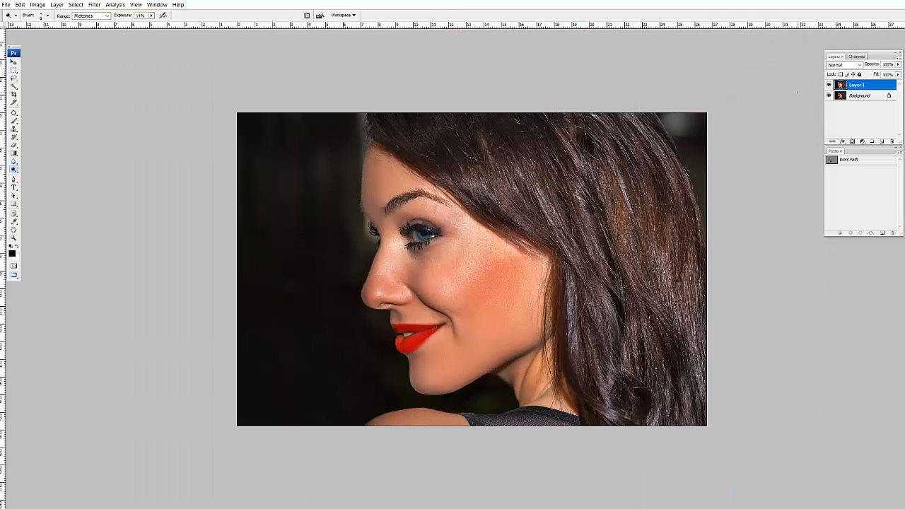
pyautogui.click(829, 85)
pyautogui.click(829, 85)
pyautogui.click(829, 85)
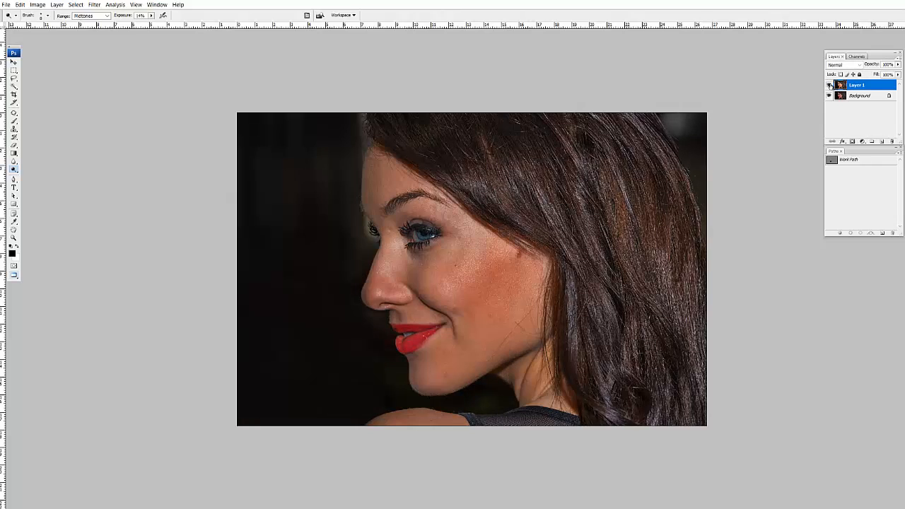
pyautogui.click(829, 85)
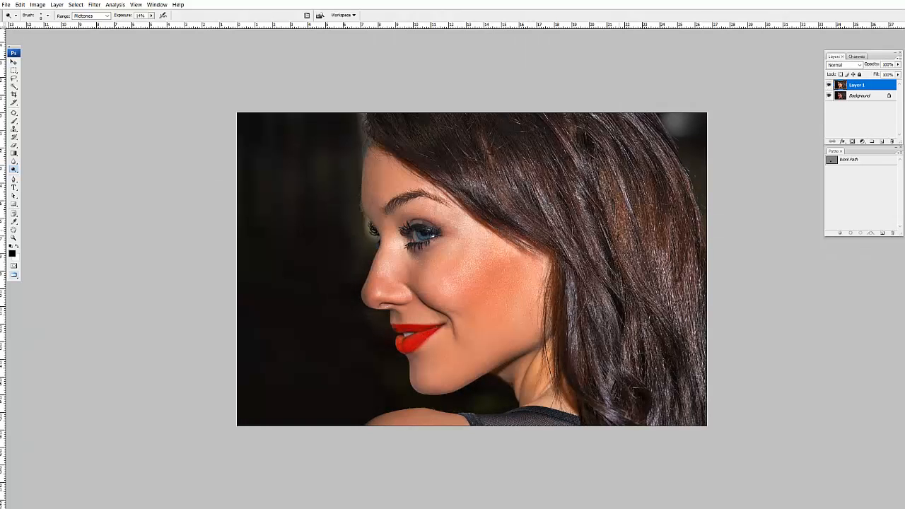